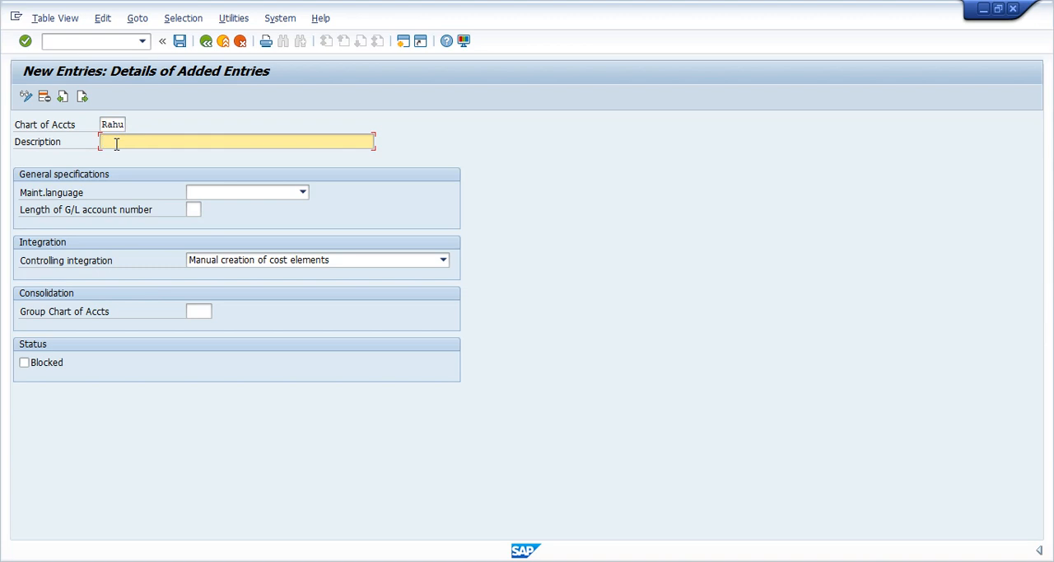
- Enter "Chart of accounts for rahul pvt.ltd" as the description of the new chart of accounts
text(Chart of)
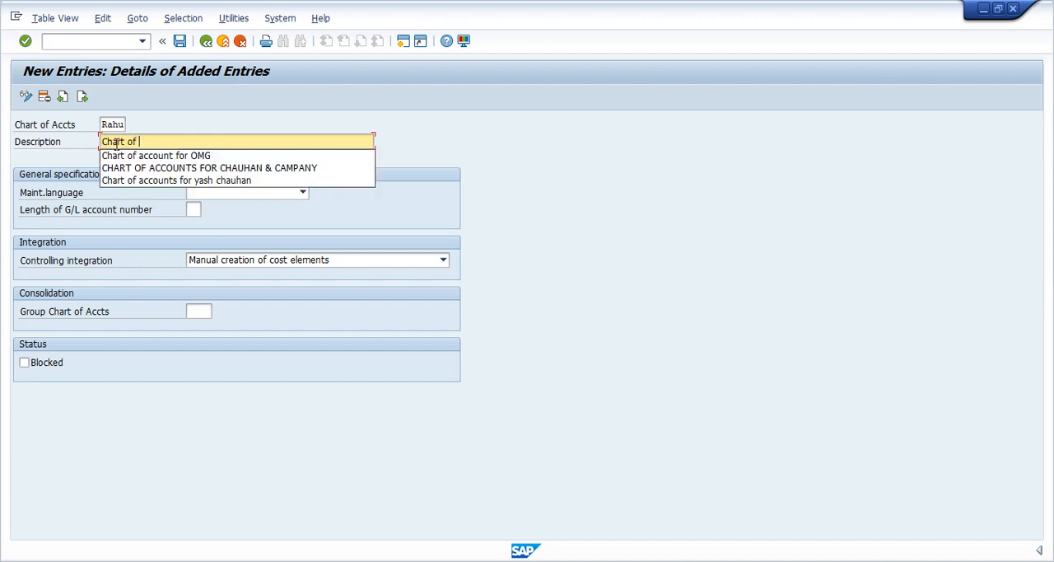
text( accounts )
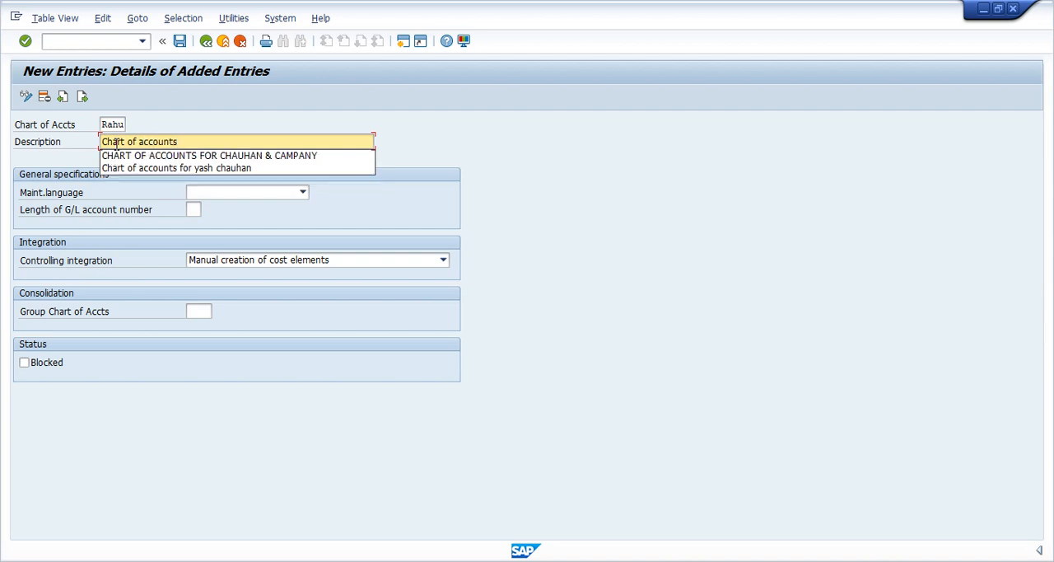
text(for rah)
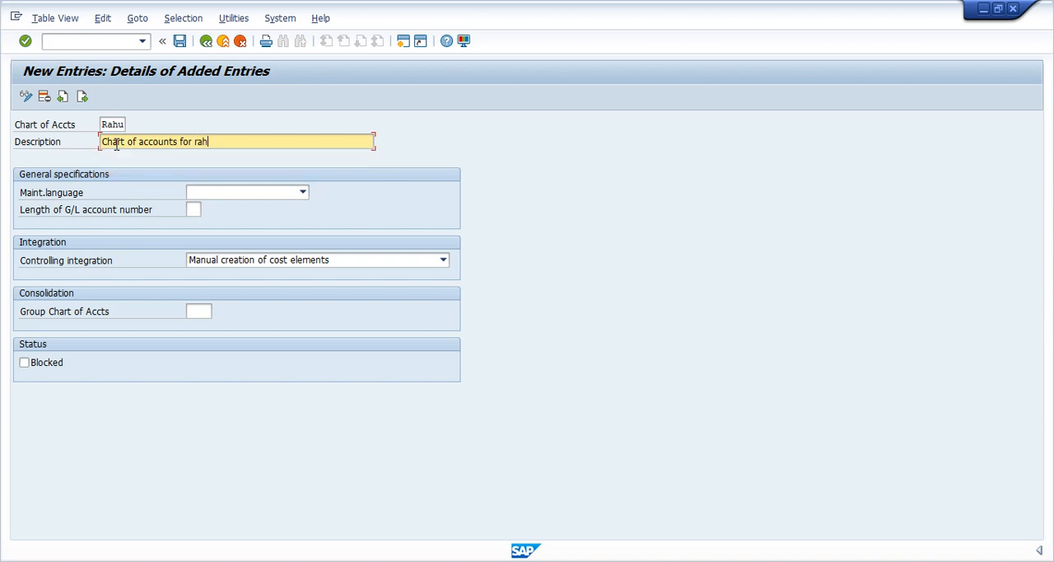
text(ul pvt.ltd)
- Set the maintenance language to English and the length of the G/L account number to 6
click(303, 193)
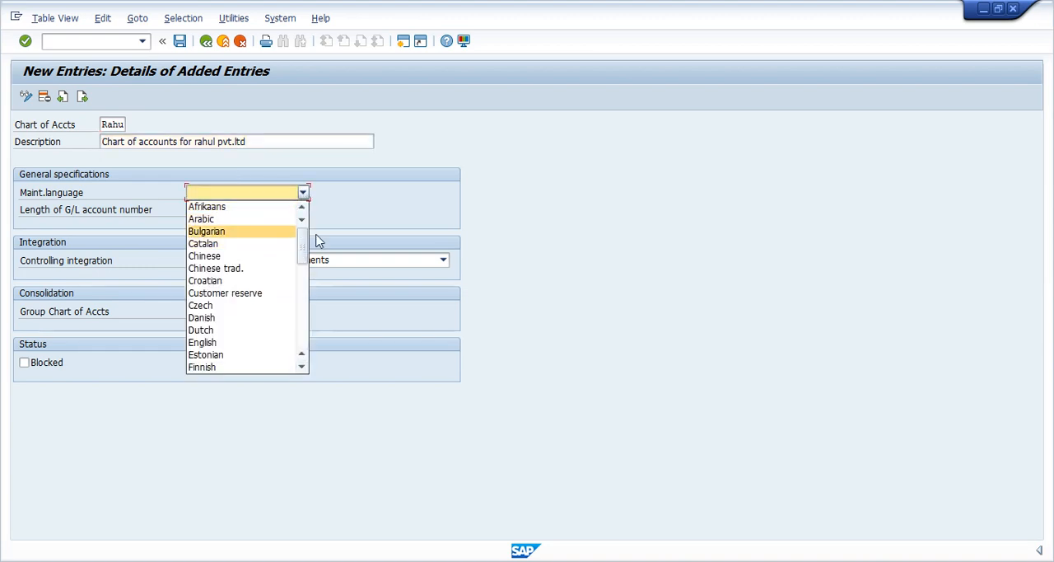
click(229, 343)
click(191, 211)
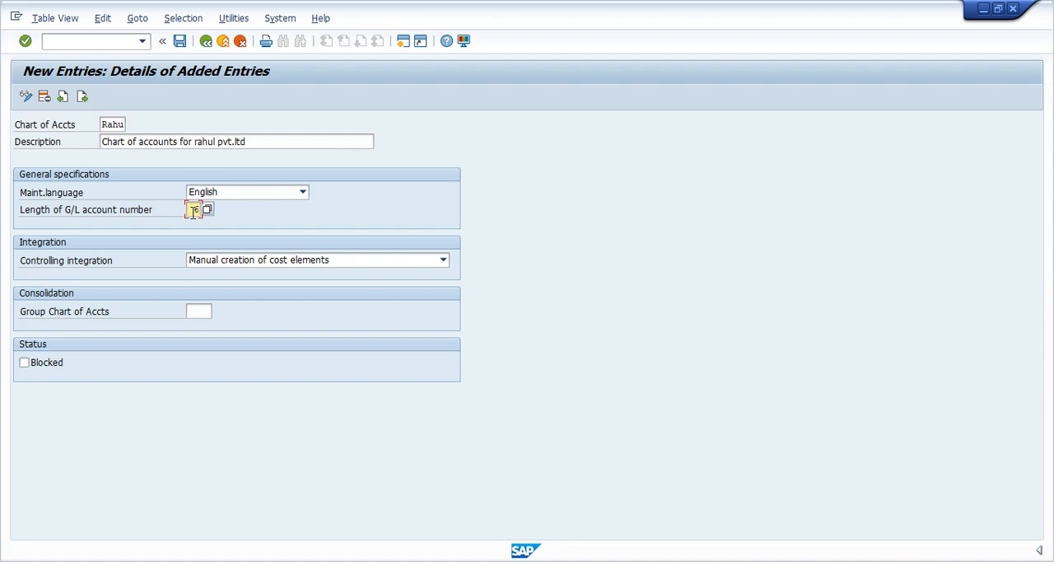
key(alt+Tab)
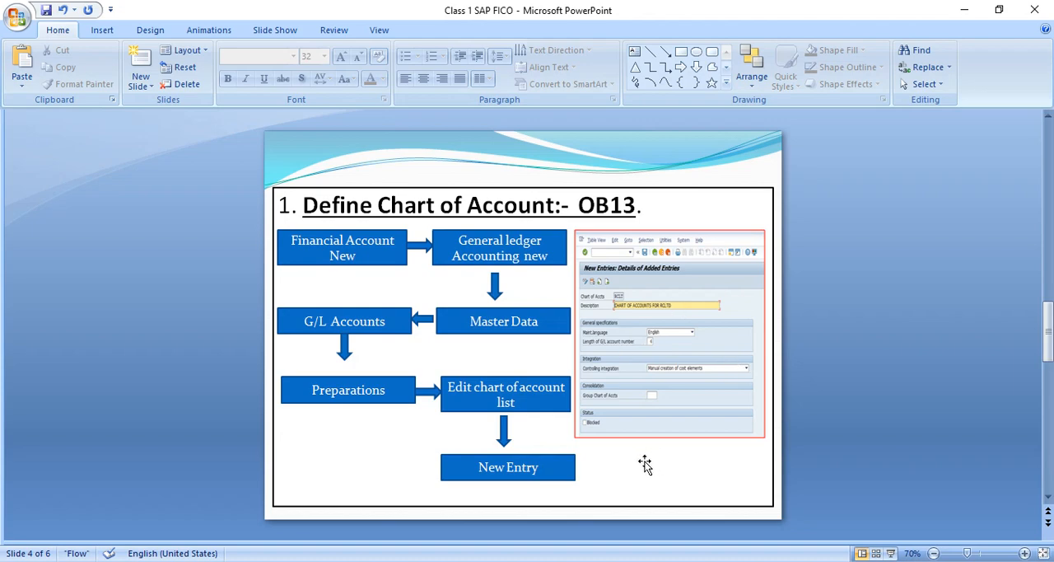
key(alt+Tab)
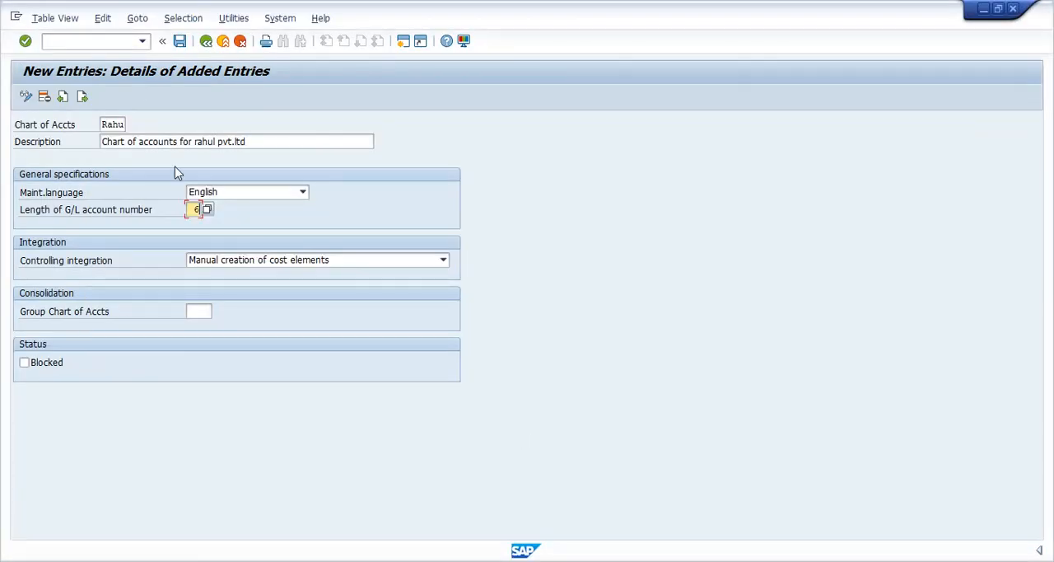
- Save the new chart of accounts with the proposed customizing request and return to the IMG structure
click(180, 41)
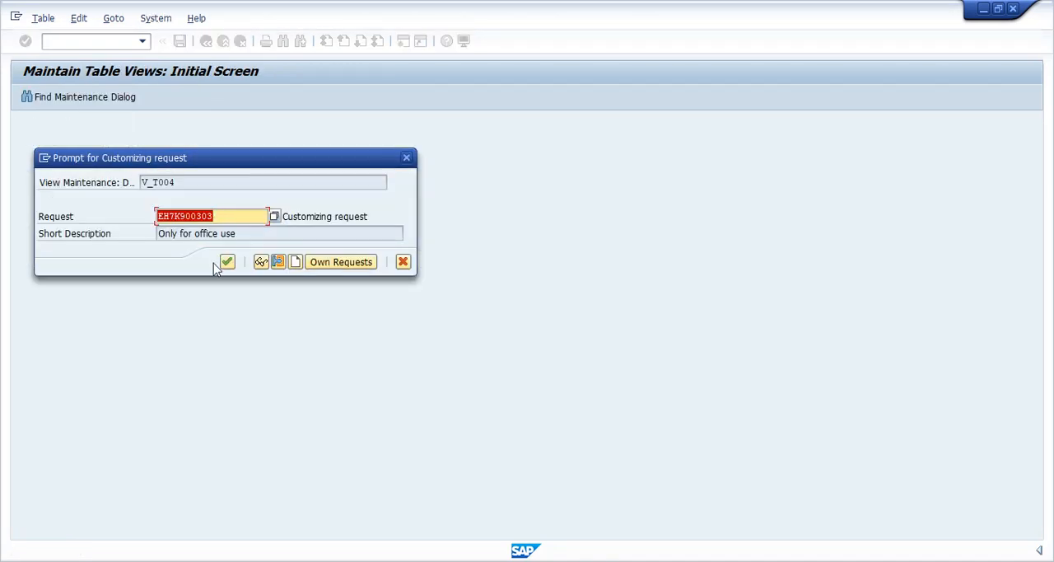
click(230, 263)
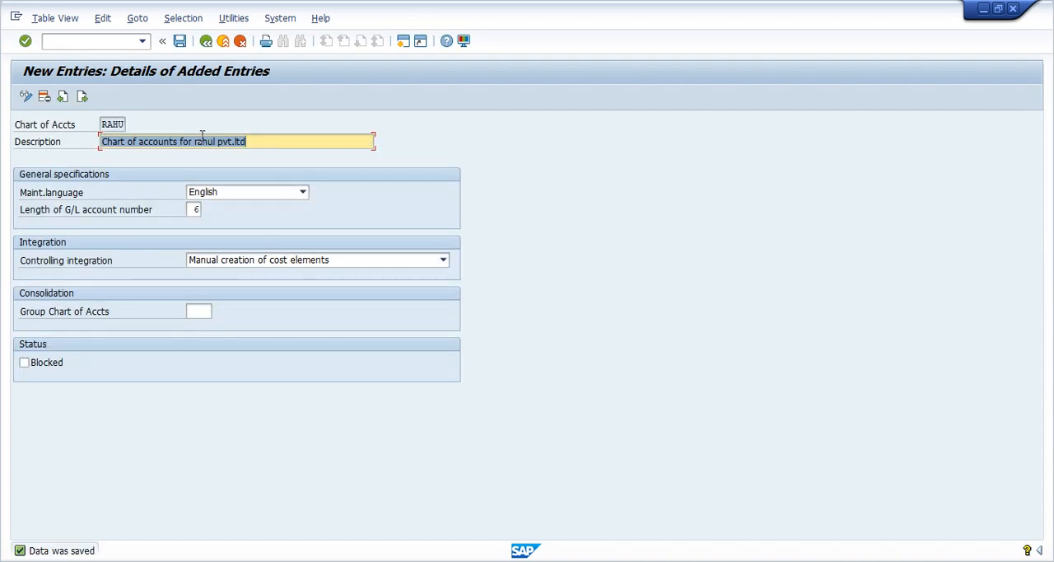
click(96, 40)
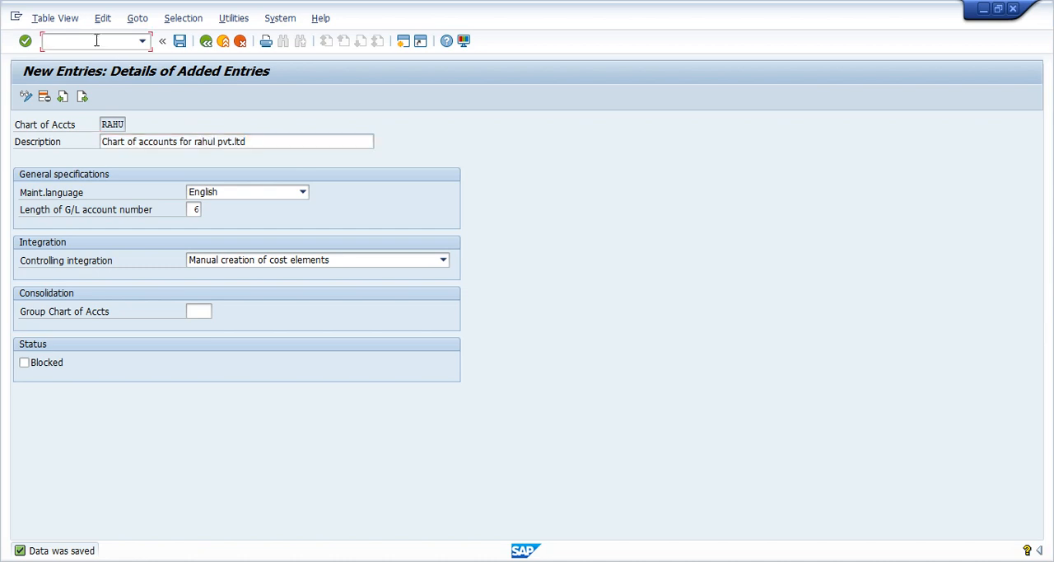
key(Return)
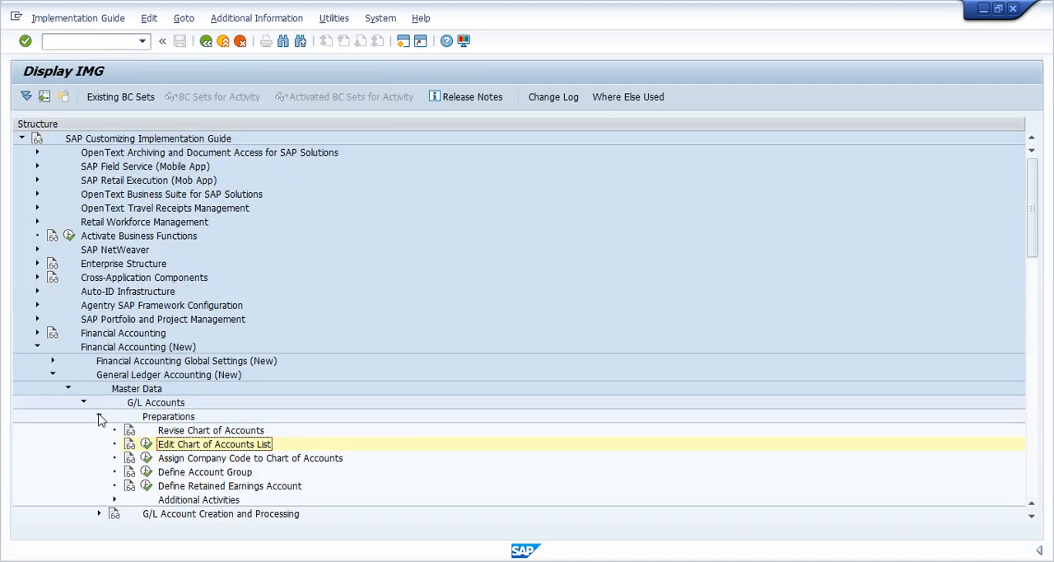
- Collapse the open IMG branch from Preparations up to Financial Accounting (New)
click(99, 415)
click(84, 403)
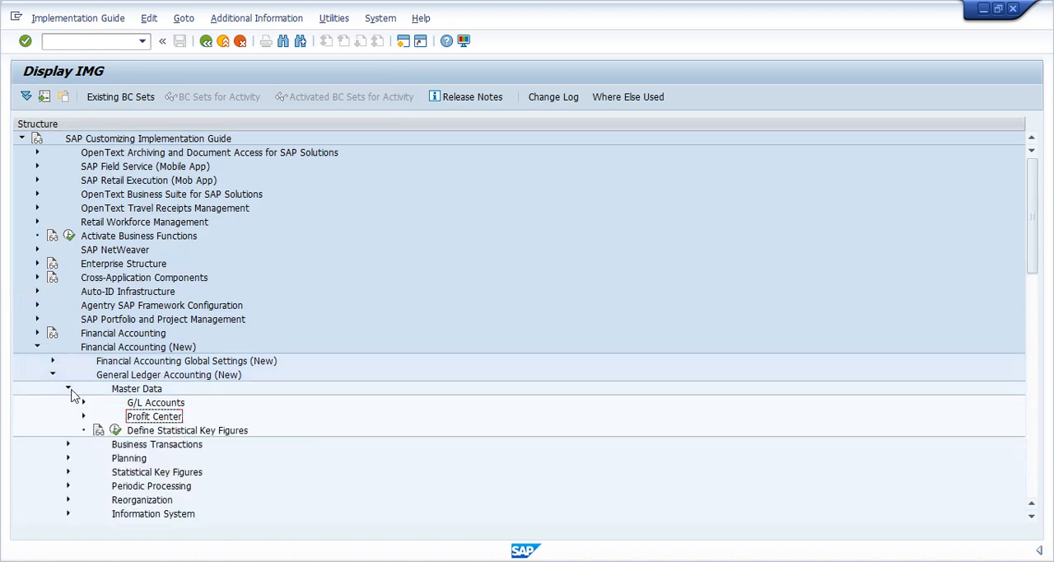
click(67, 389)
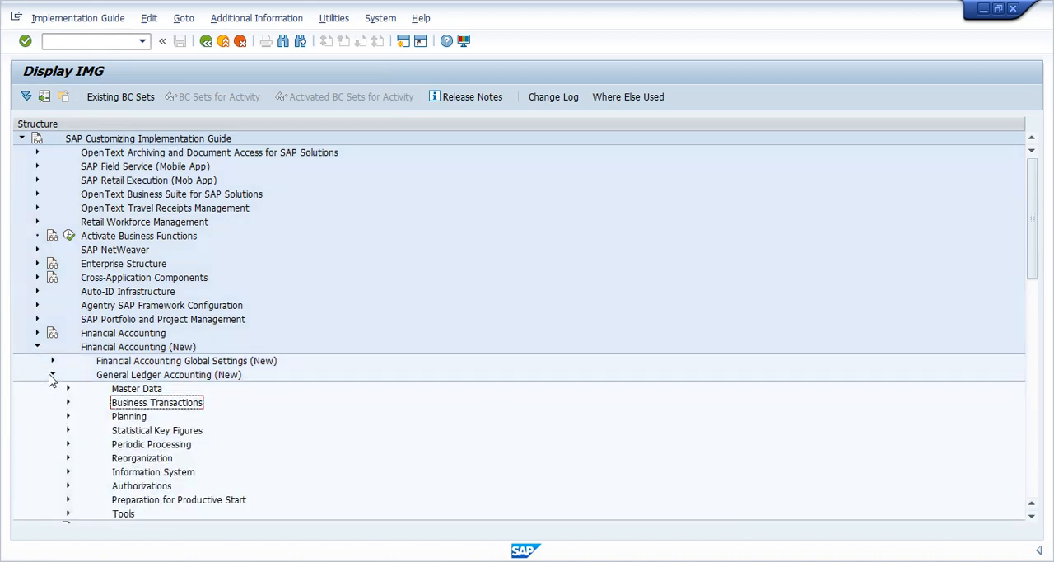
click(51, 376)
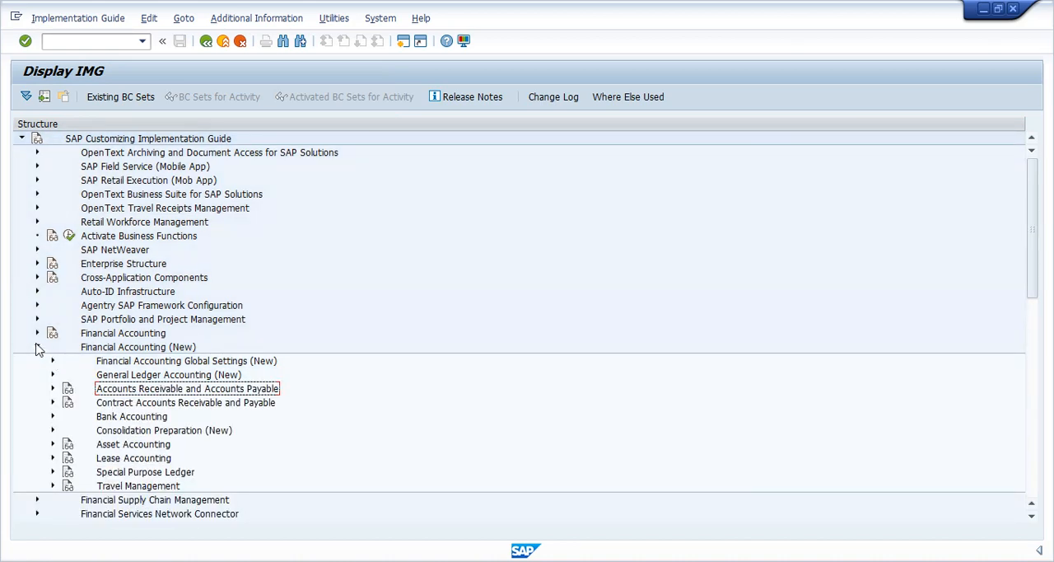
click(37, 347)
- Switch to PowerPoint and read the slide on assigning the chart of accounts to the company code, then return to SAP
key(alt+Tab)
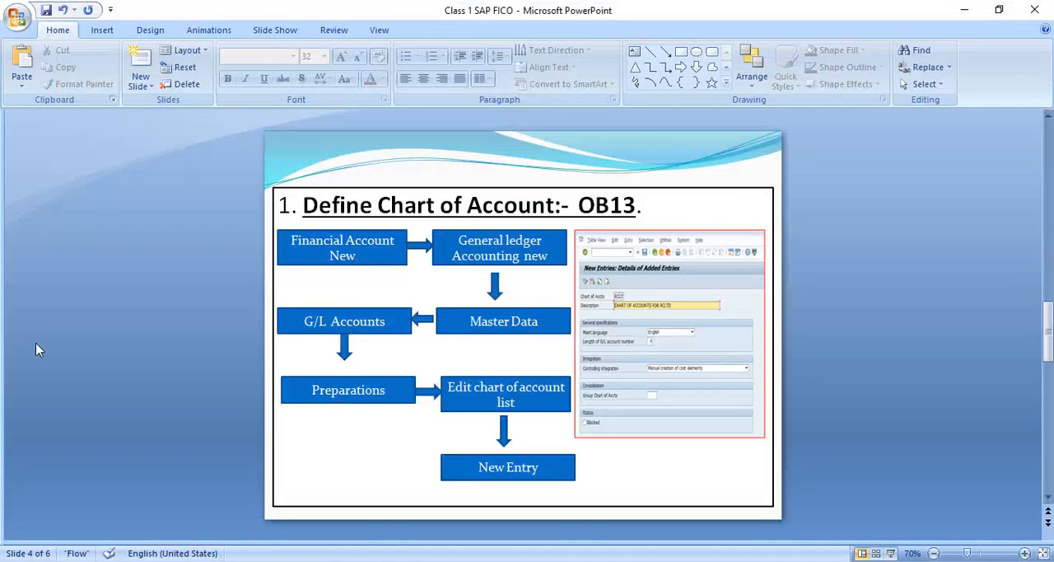
scroll(35, 344, down, 1)
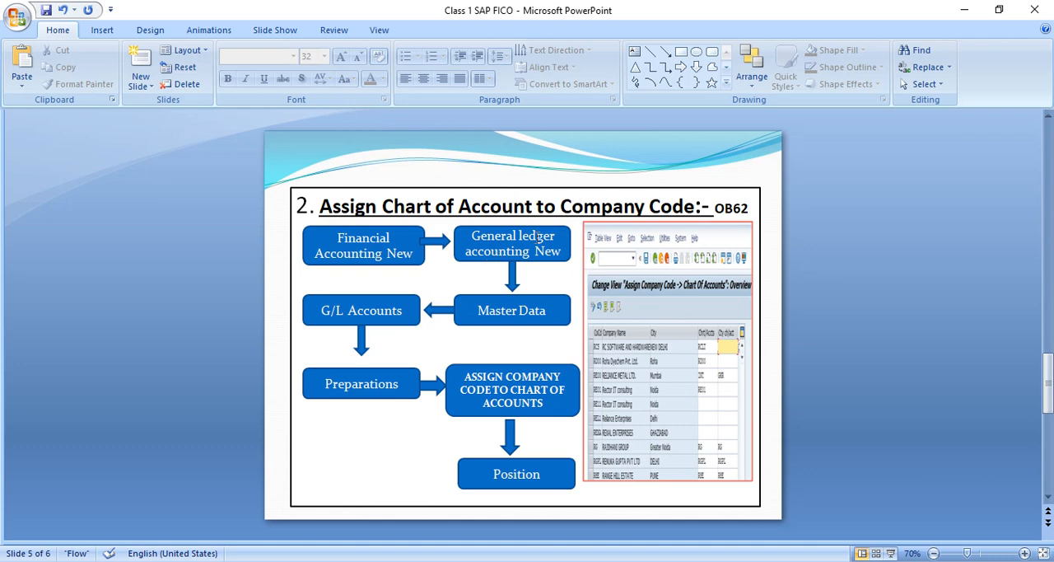
key(alt+Tab)
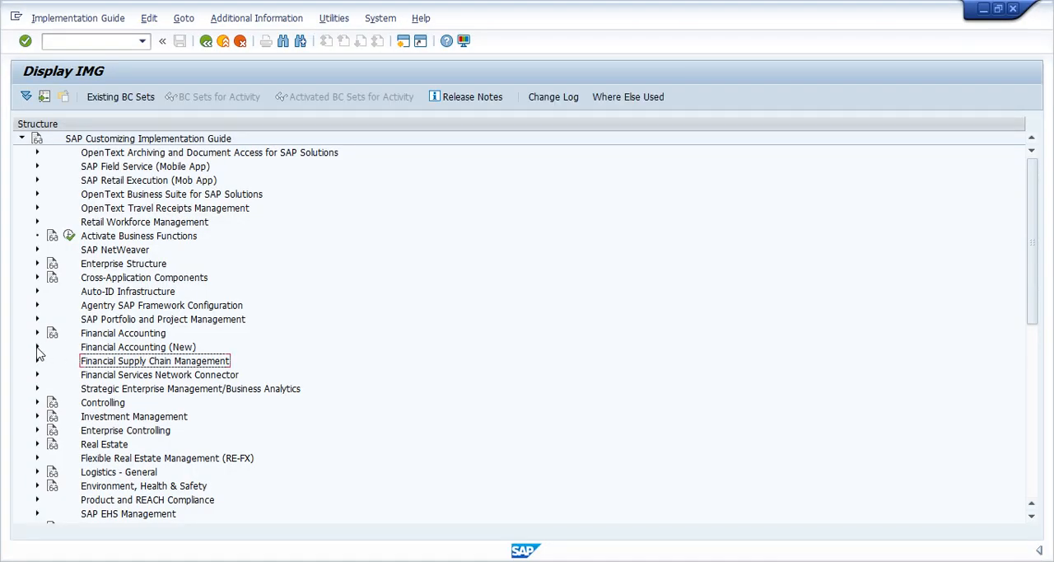
- Expand Financial Accounting (New), General Ledger Accounting (New) and Master Data in the IMG, following the path on the PowerPoint slide
click(37, 348)
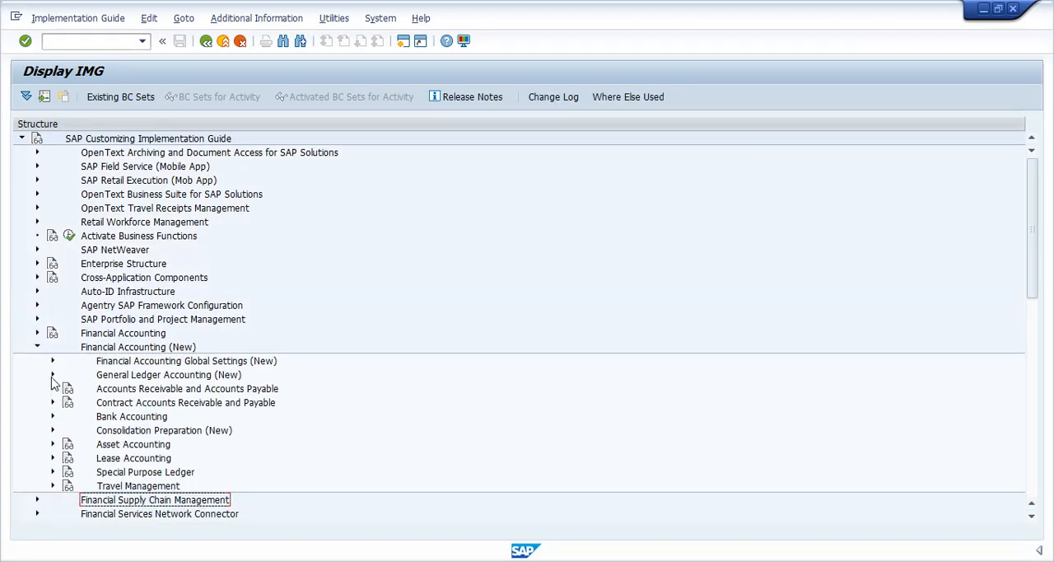
click(53, 375)
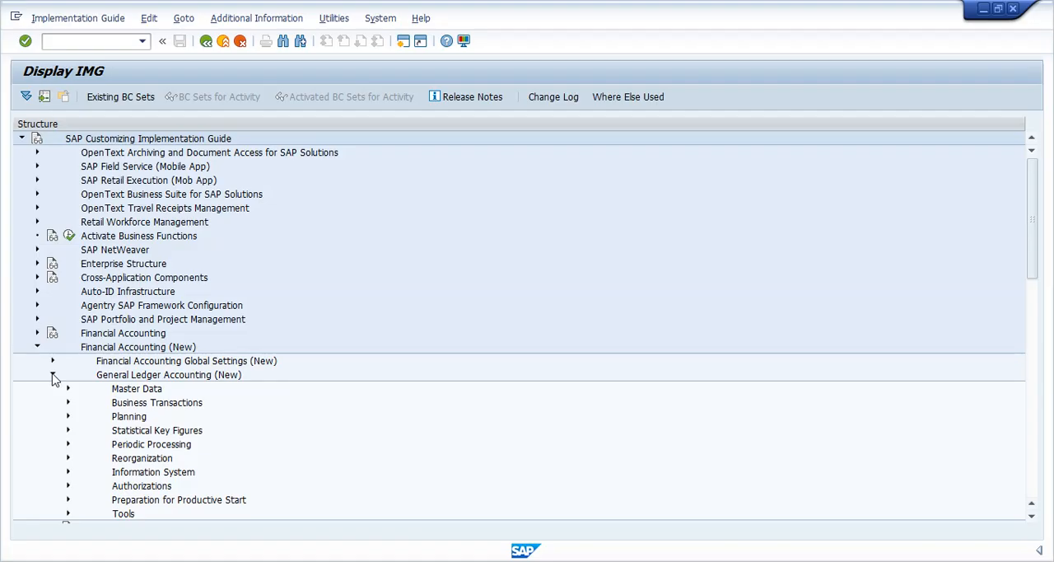
key(alt+Tab)
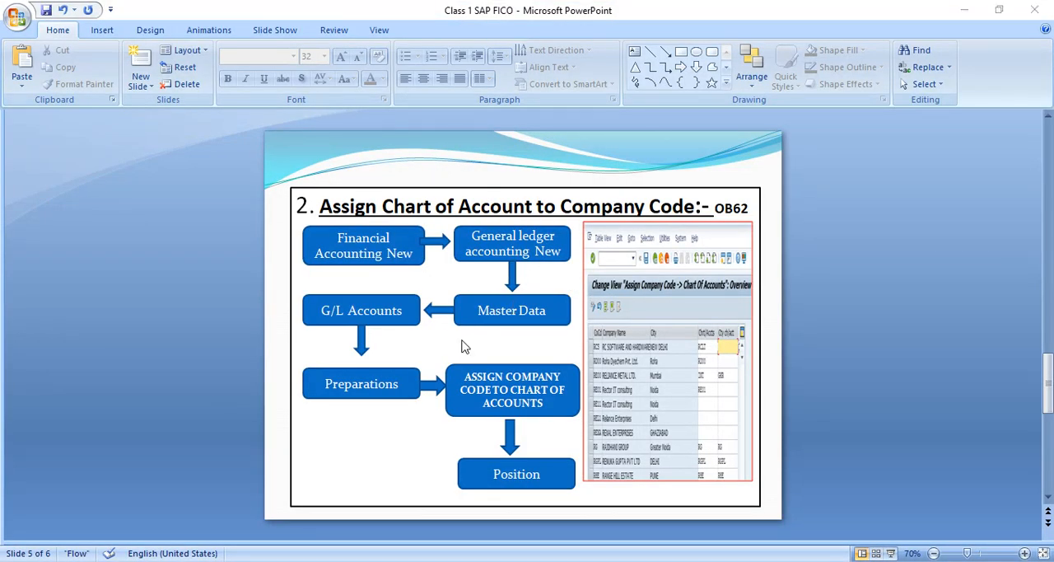
key(alt+Tab)
click(69, 389)
key(alt+Tab)
key(alt+Tab)
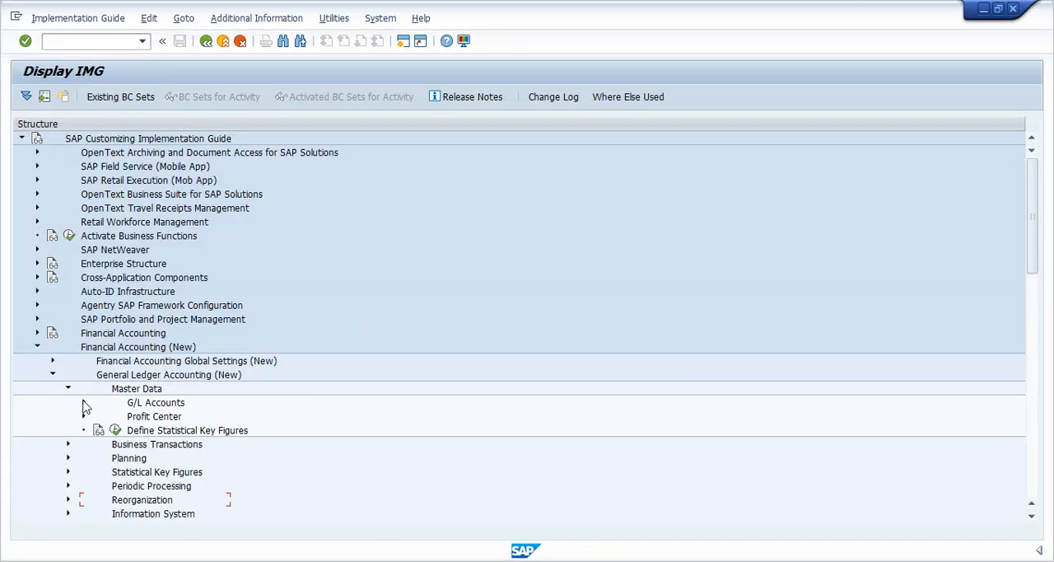
- Expand G/L Accounts and its Preparations node under Master Data, checking the path against the PowerPoint slide
click(84, 402)
key(alt+Tab)
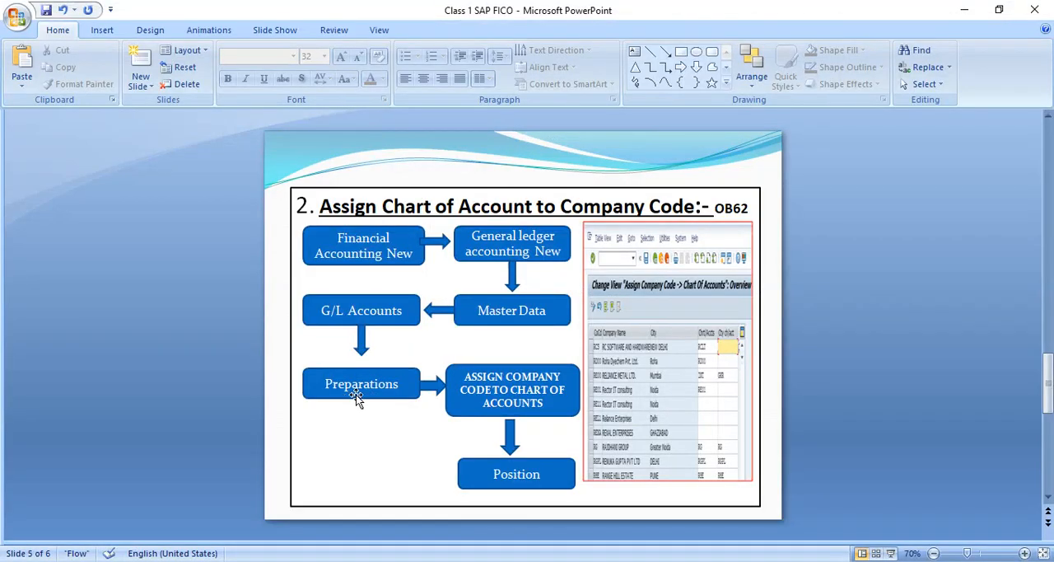
key(alt+Tab)
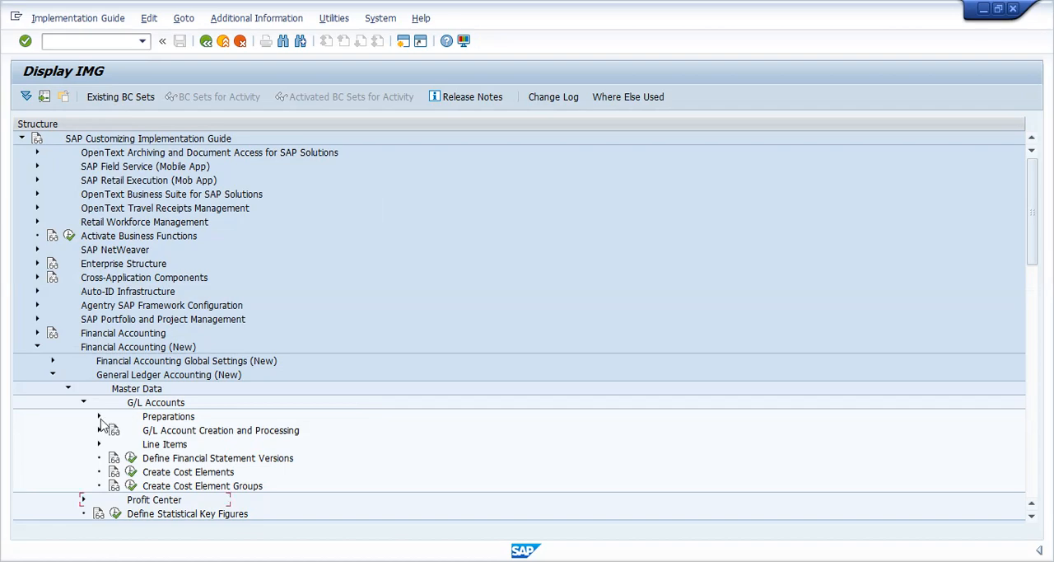
click(100, 417)
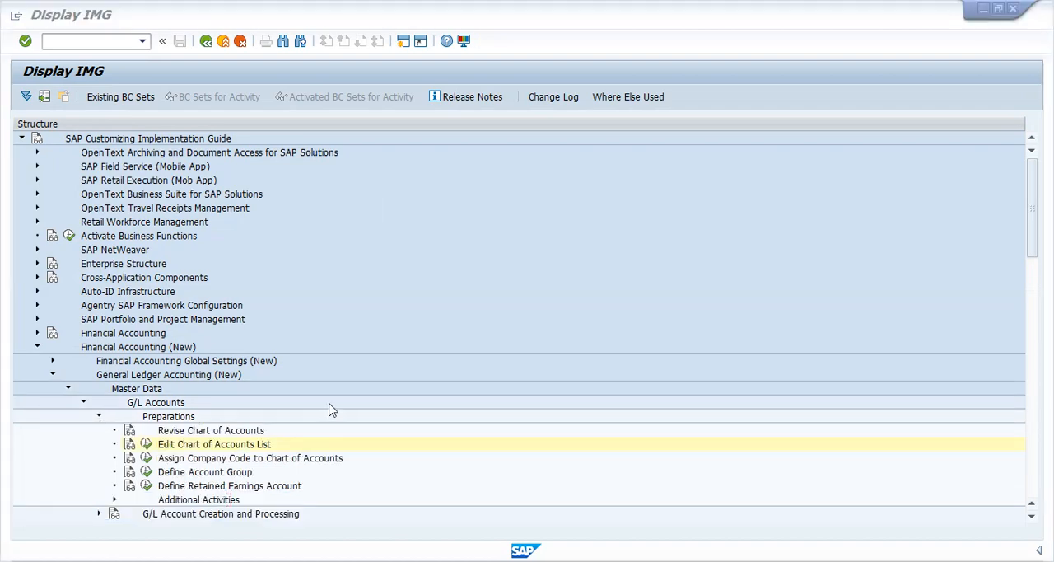
- Check the slide's activity name and try to open Assign Company Code to Chart of Accounts, declining to display locked data
key(alt+Tab)
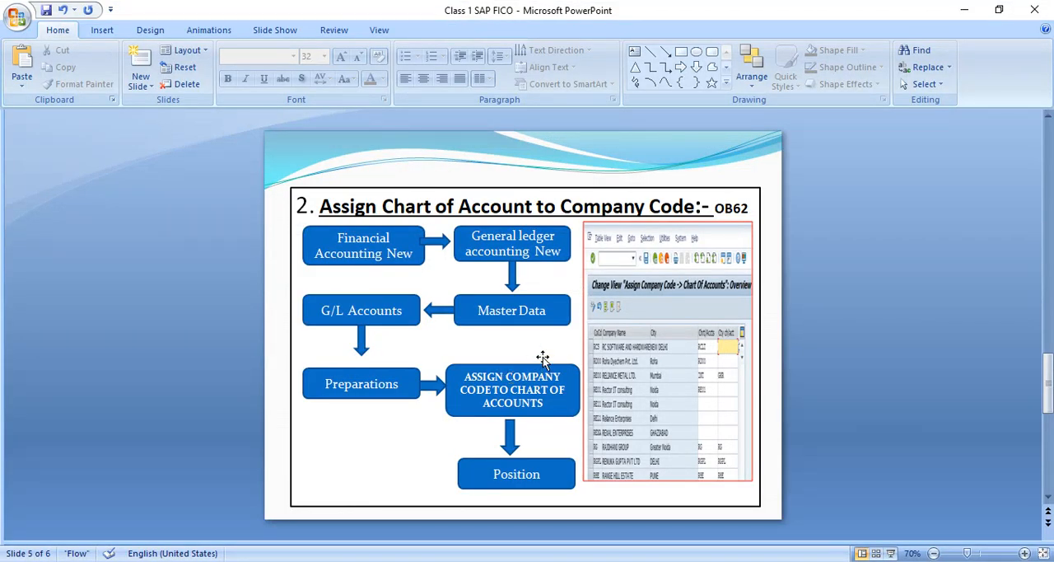
click(518, 404)
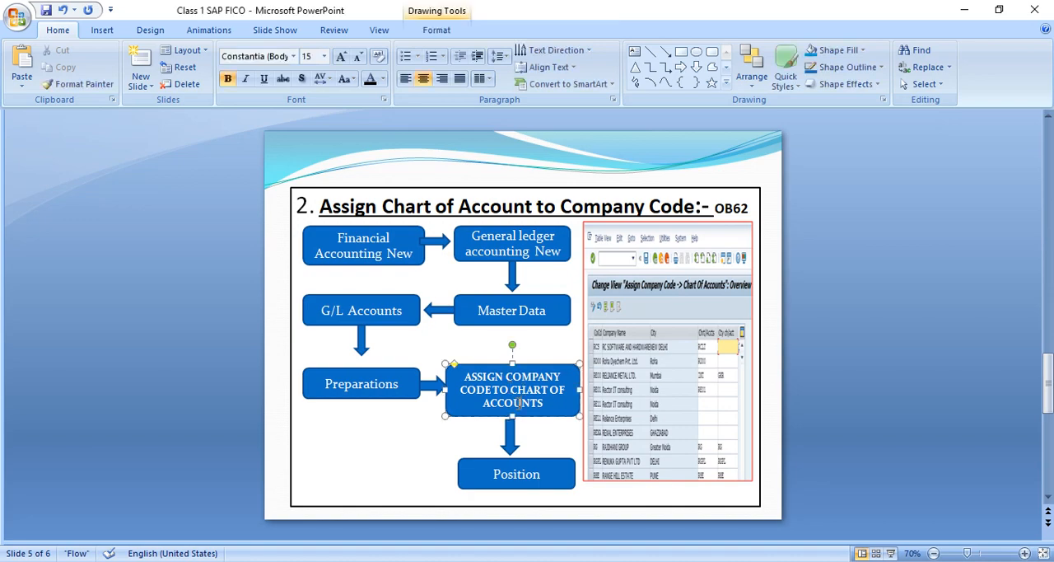
key(alt+Tab)
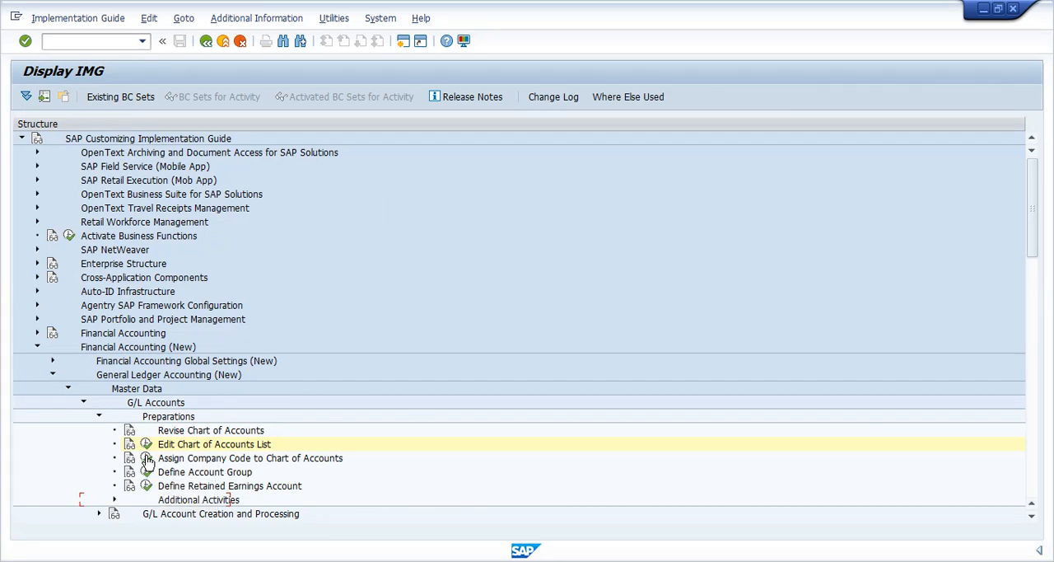
click(146, 459)
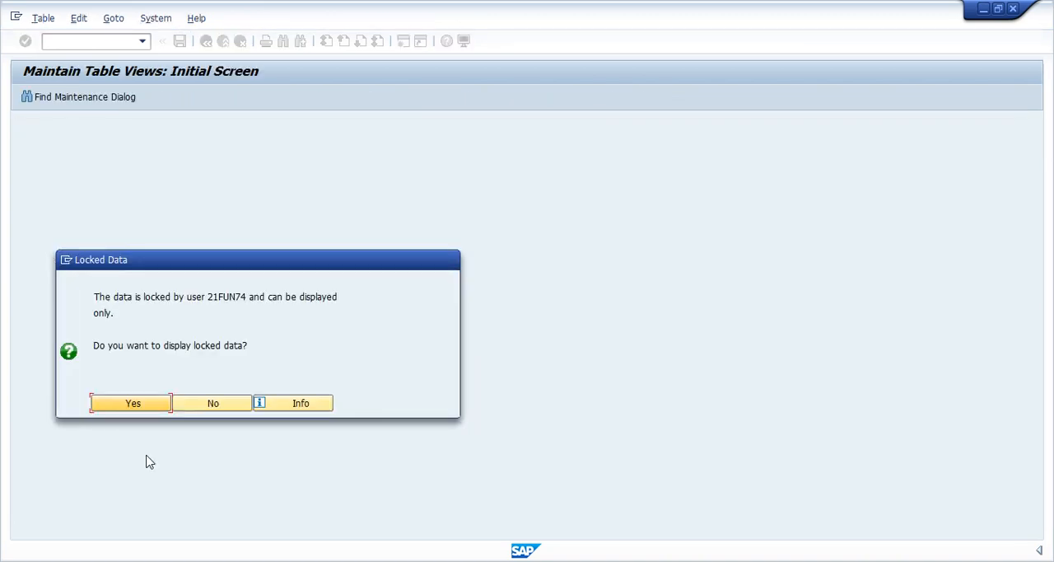
click(218, 408)
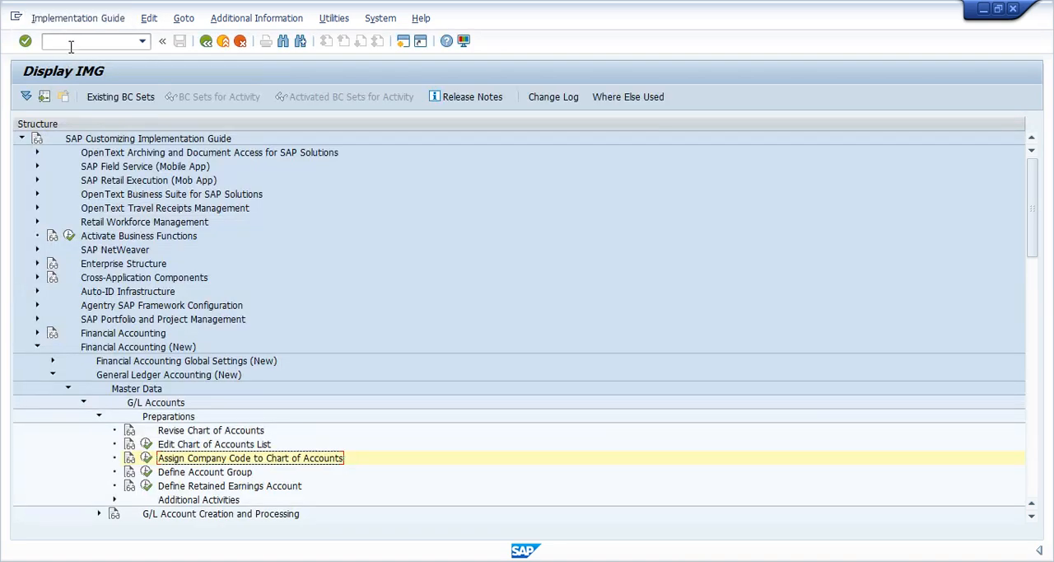
- Leave the IMG for the SAP Easy Access screen and open transaction SM12
click(72, 41)
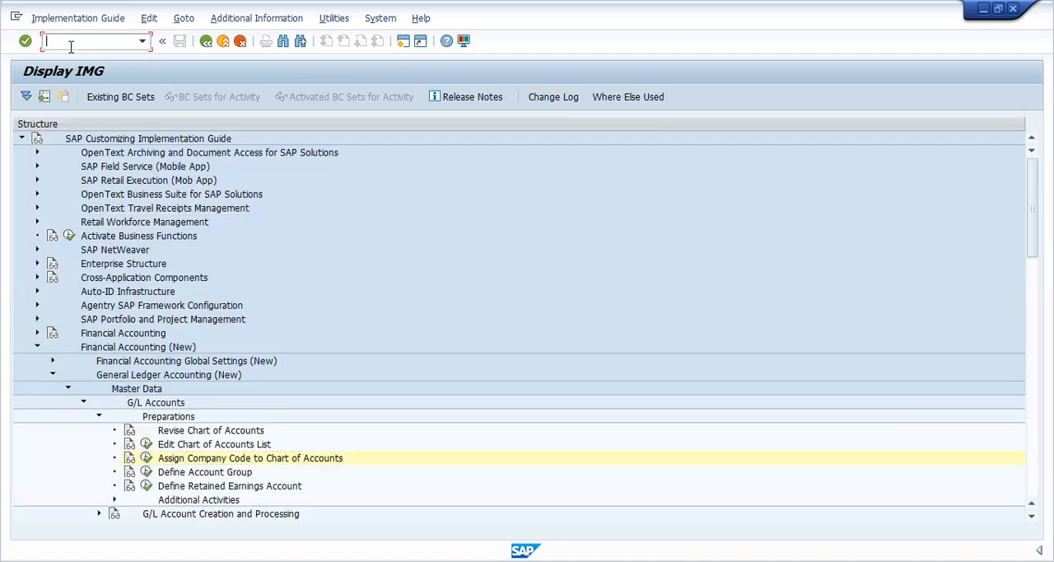
text(/n)
key(Return)
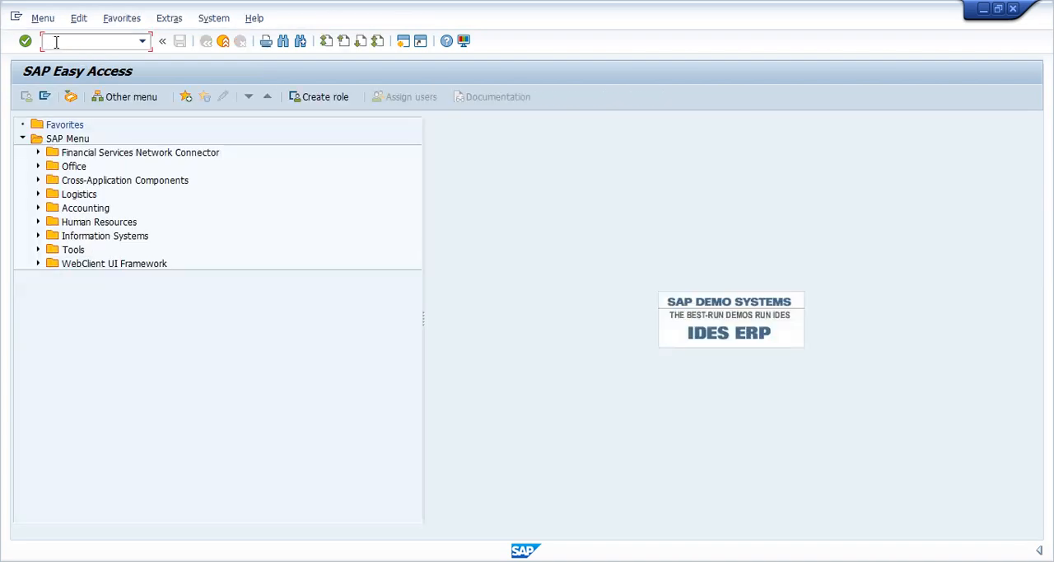
text(sm12)
key(Return)
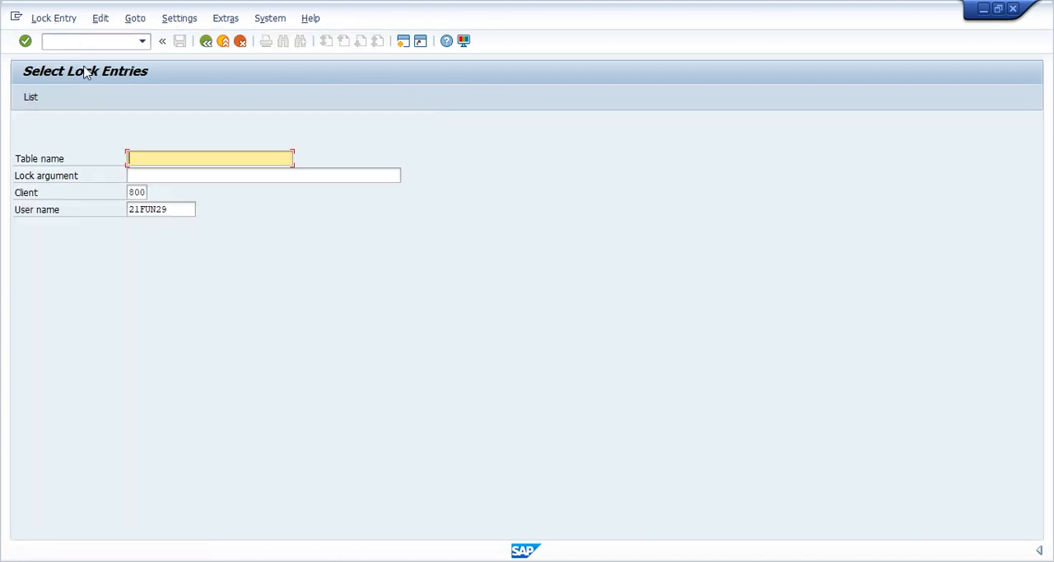
- Clear the user name filter and list the lock entries of all users in client 800
click(175, 209)
key(BackSpace)
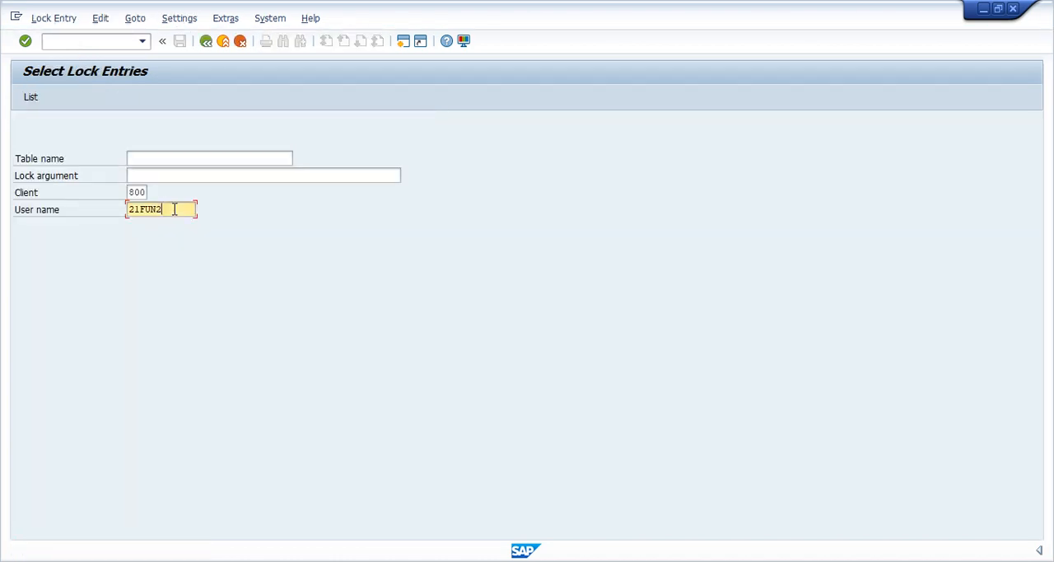
key(BackSpace)
key(BackSpace)
key(BackSpace)
key(BackSpace)
key(Return)
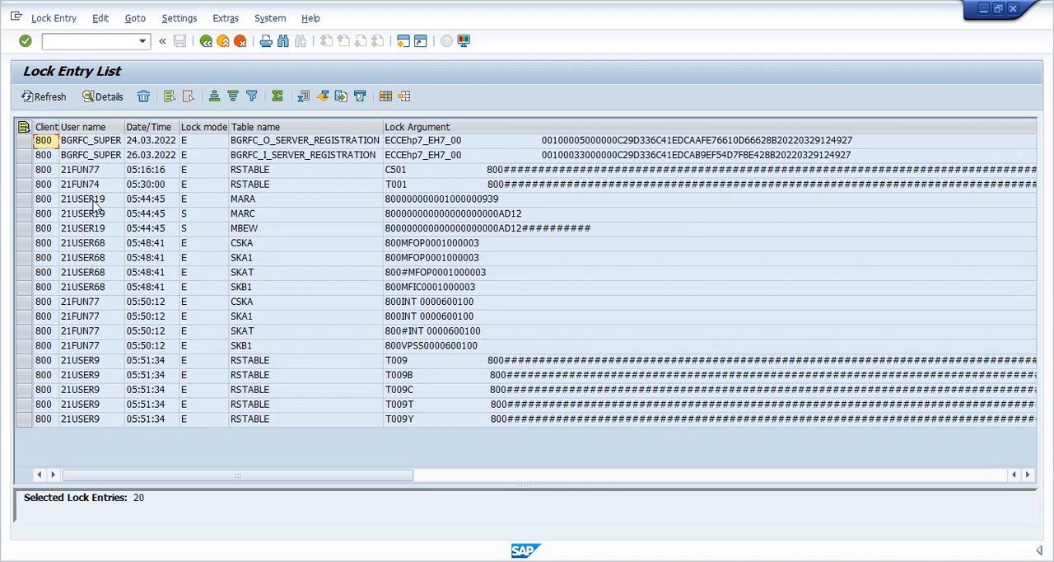
- Select all listed lock entries, delete them with confirmation, and dismiss the help text about manual deletion
click(23, 128)
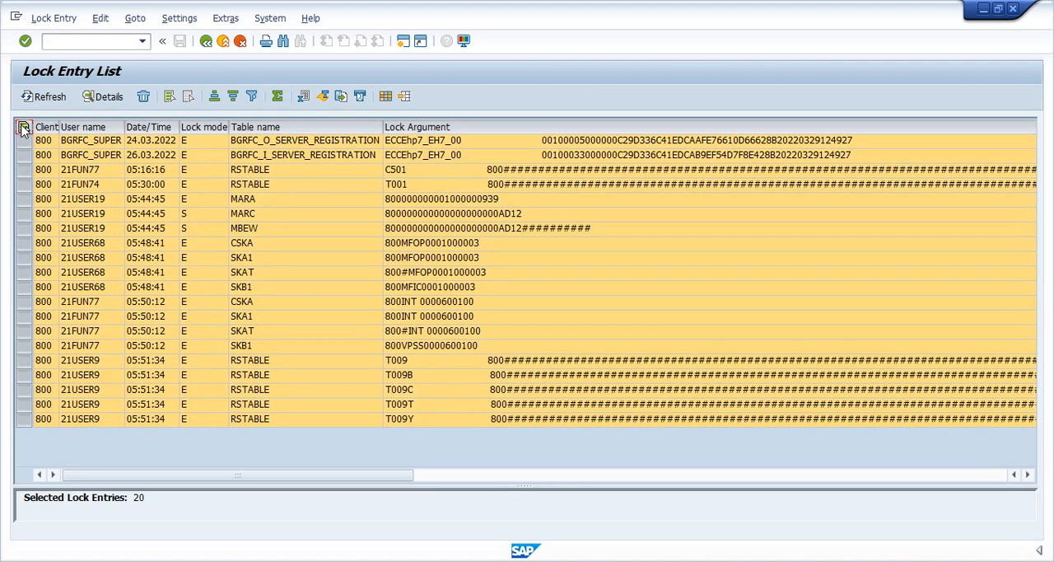
click(145, 98)
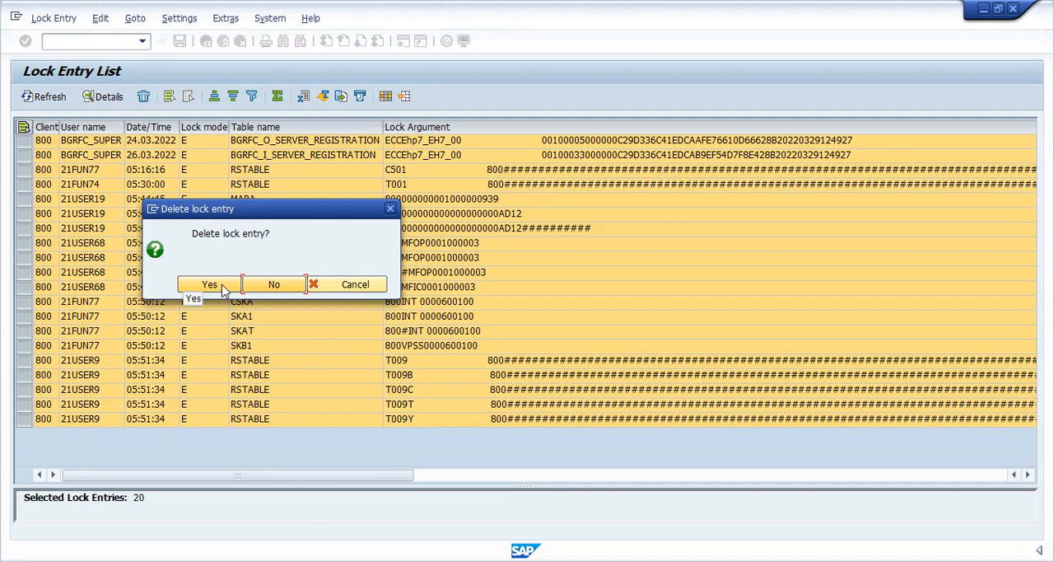
click(225, 289)
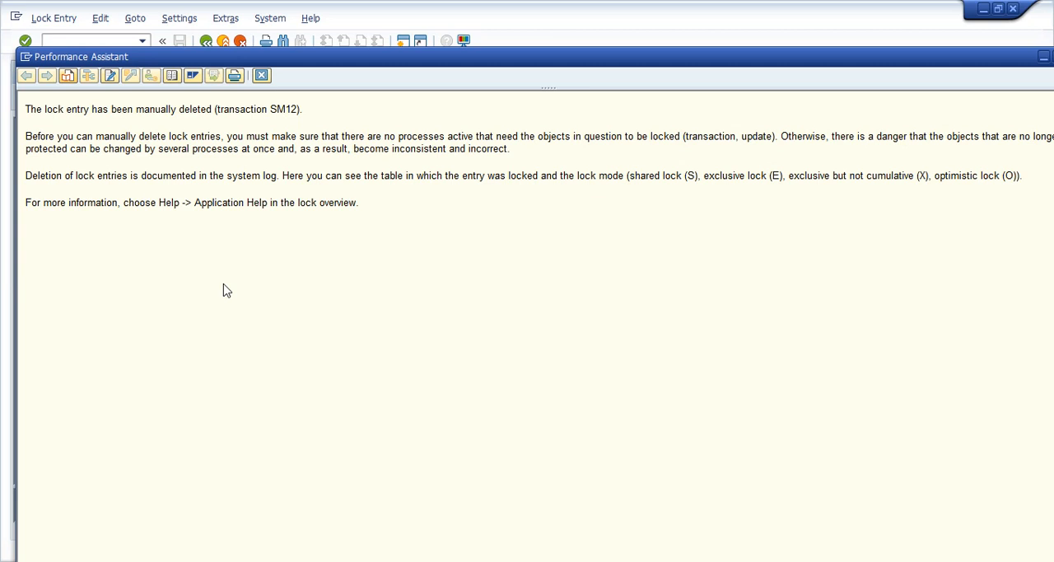
key(Escape)
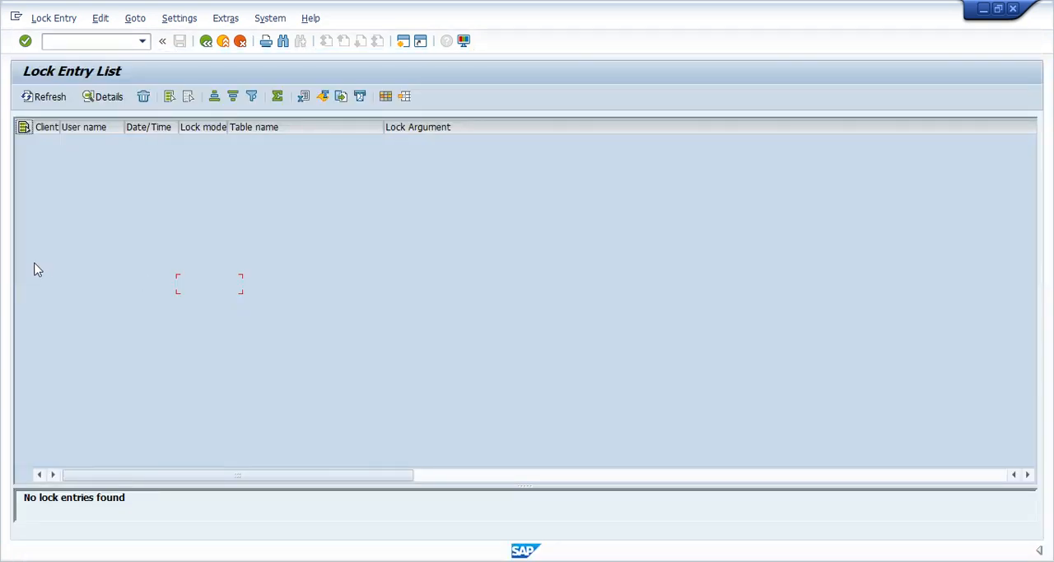
- Leave the lock entry list, run transaction SPRO and display the SAP Reference IMG
click(100, 41)
text(/n)
key(Return)
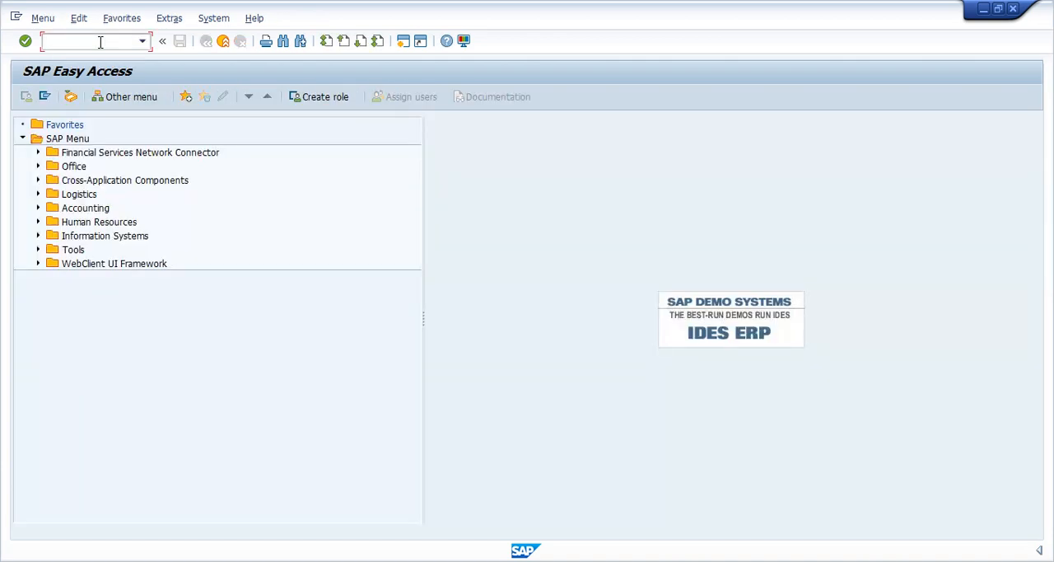
text(spro)
key(Return)
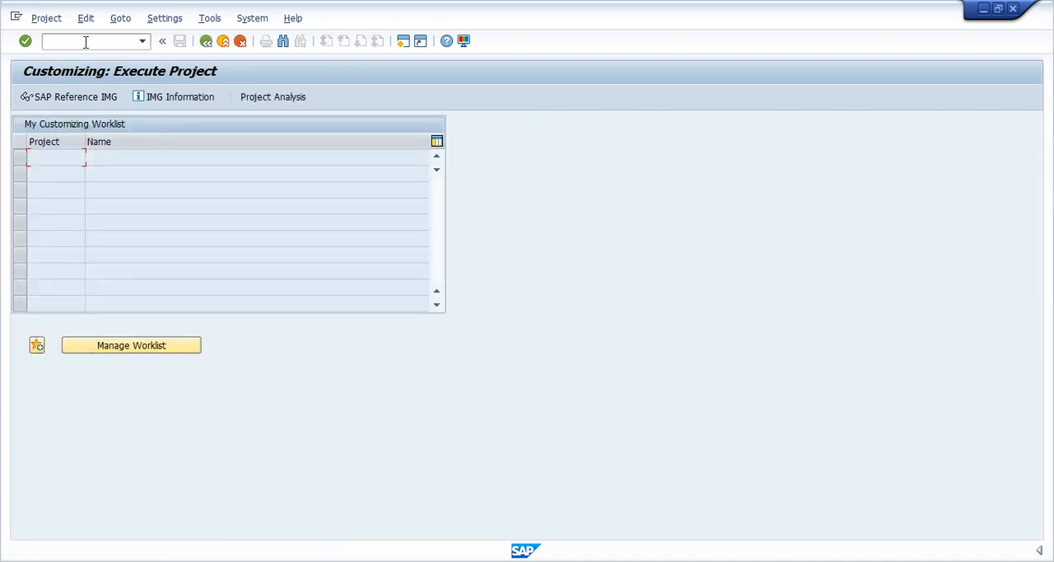
click(65, 97)
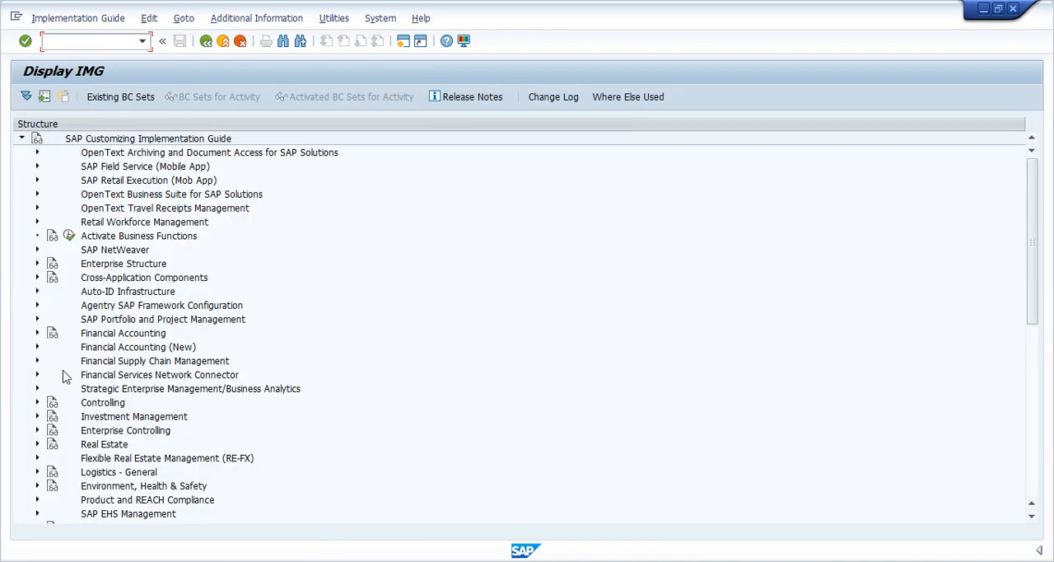
- Expand Financial Accounting (New) and its General Ledger Accounting (New) node in the IMG structure
click(37, 347)
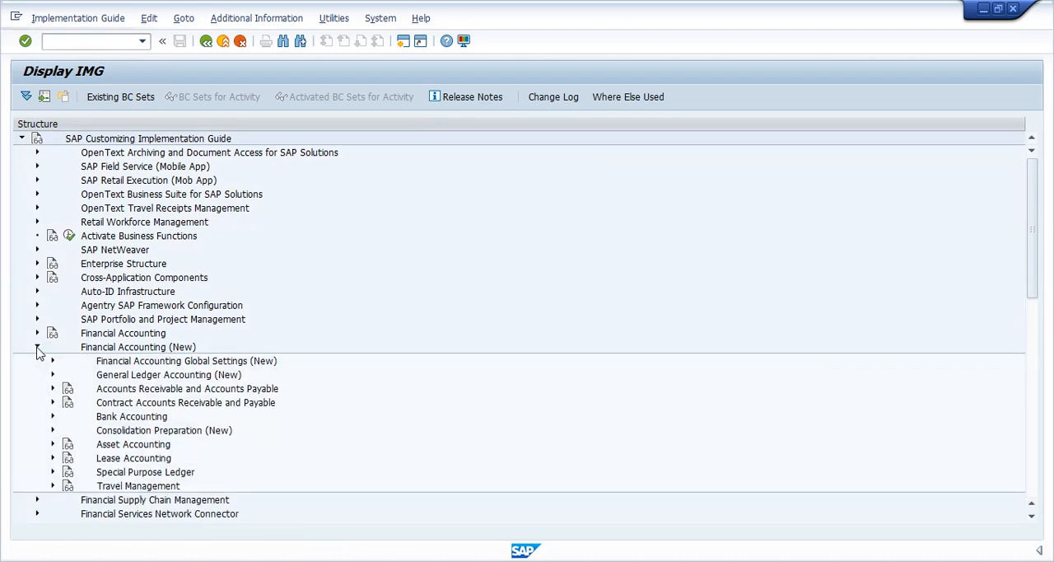
key(Down)
key(Down)
key(Down)
key(Down)
key(Down)
key(Down)
key(Down)
key(Down)
key(Down)
key(Down)
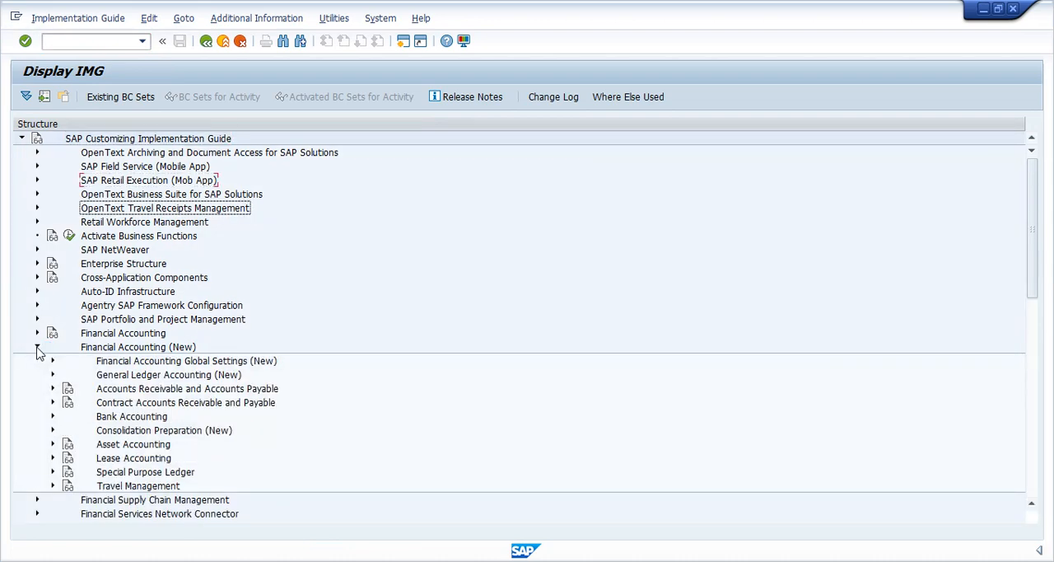
key(Down)
key(Down)
key(Down)
key(Down)
key(Down)
key(Down)
key(Down)
key(Down)
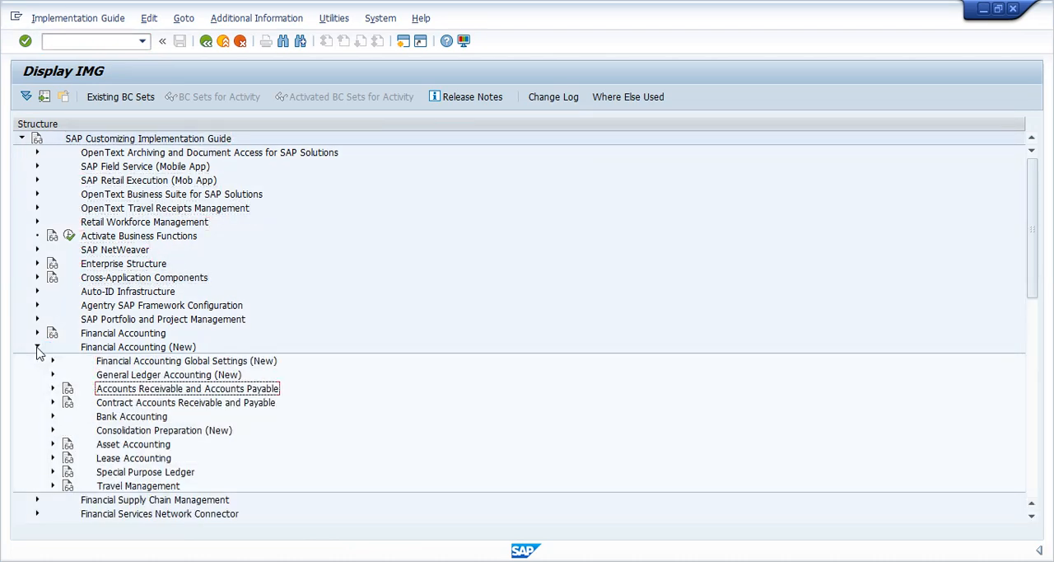
key(Up)
key(Right)
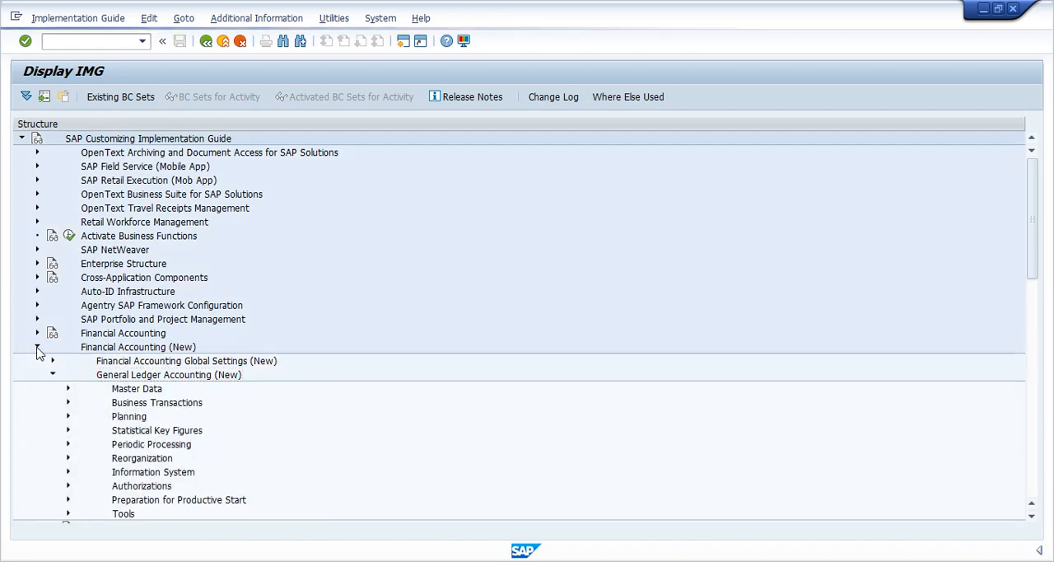
- Expand Master Data and the G/L Accounts node beneath it
key(Down)
key(Right)
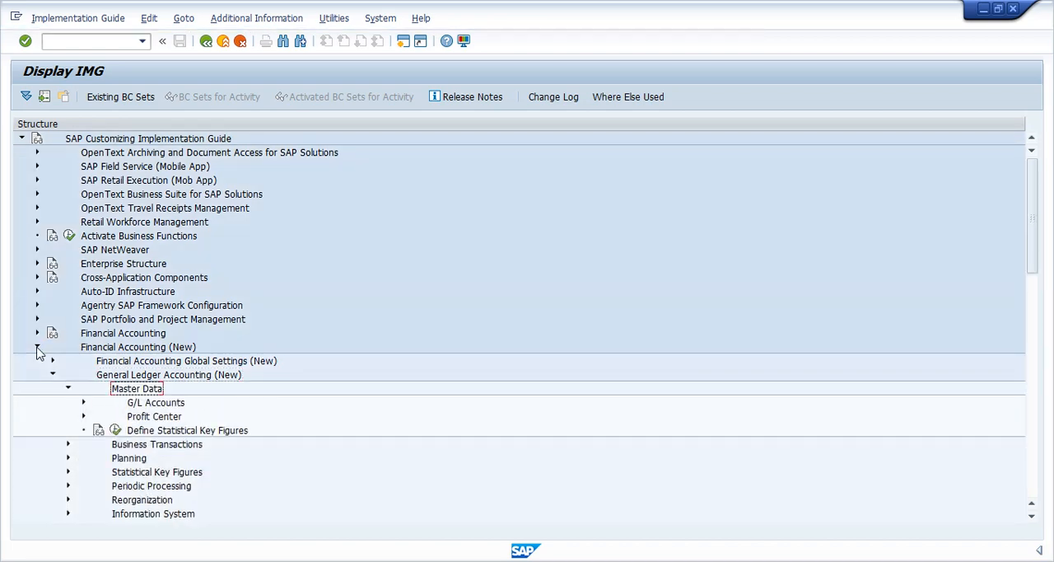
key(Down)
key(Right)
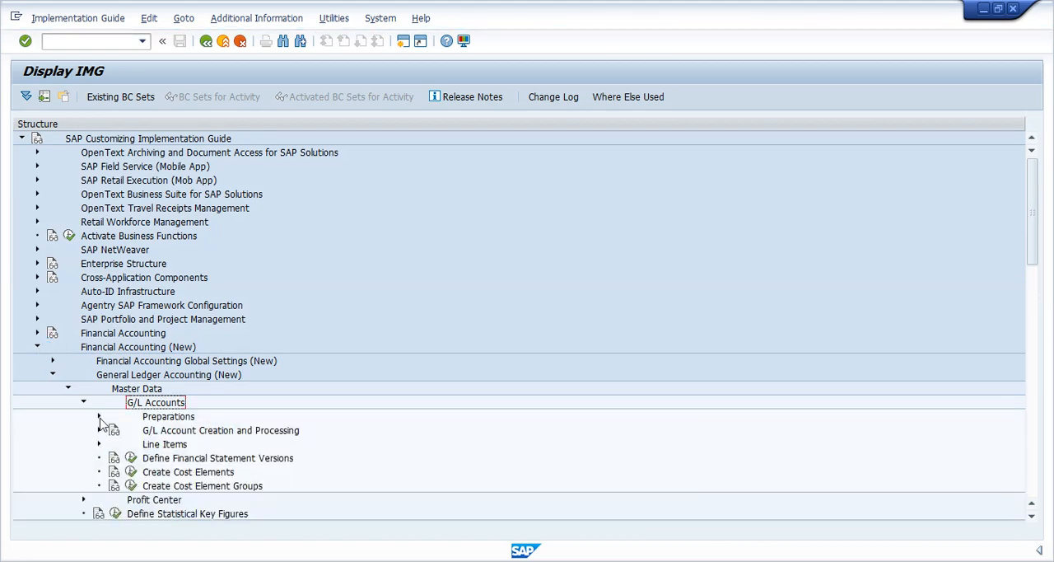
- Expand Preparations and try to open Assign Company Code to Chart of Accounts, declining to display the locked data
click(99, 417)
click(146, 458)
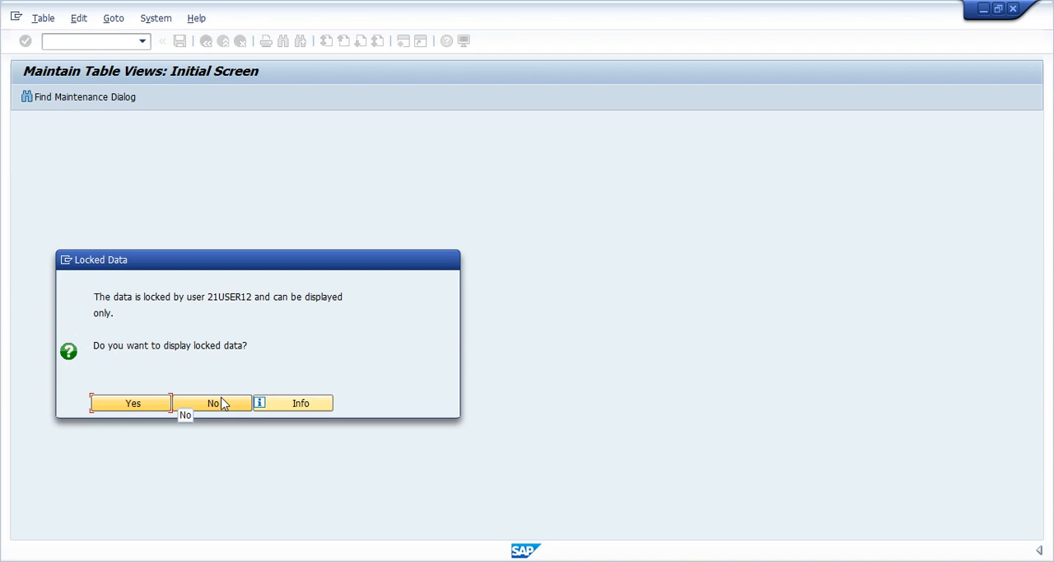
click(221, 403)
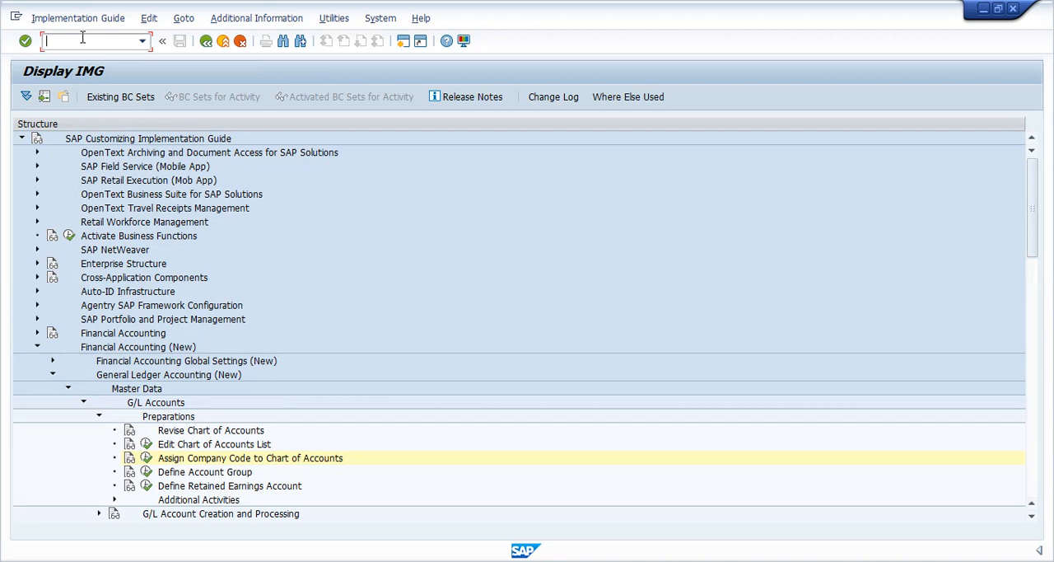
- Leave the IMG for the SAP Easy Access screen and run transaction SM12
click(82, 41)
text(/n)
key(Return)
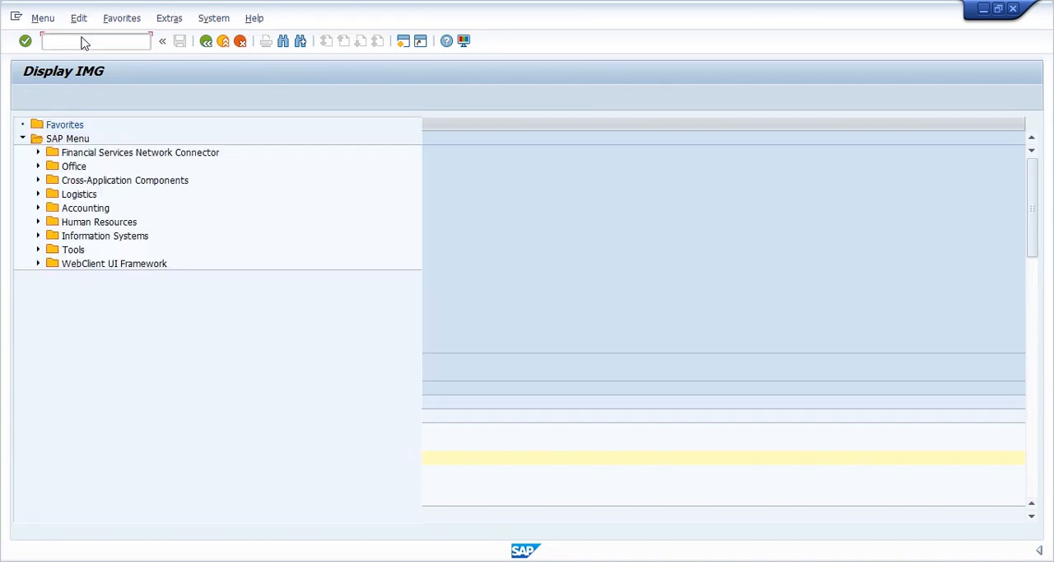
text(sm12)
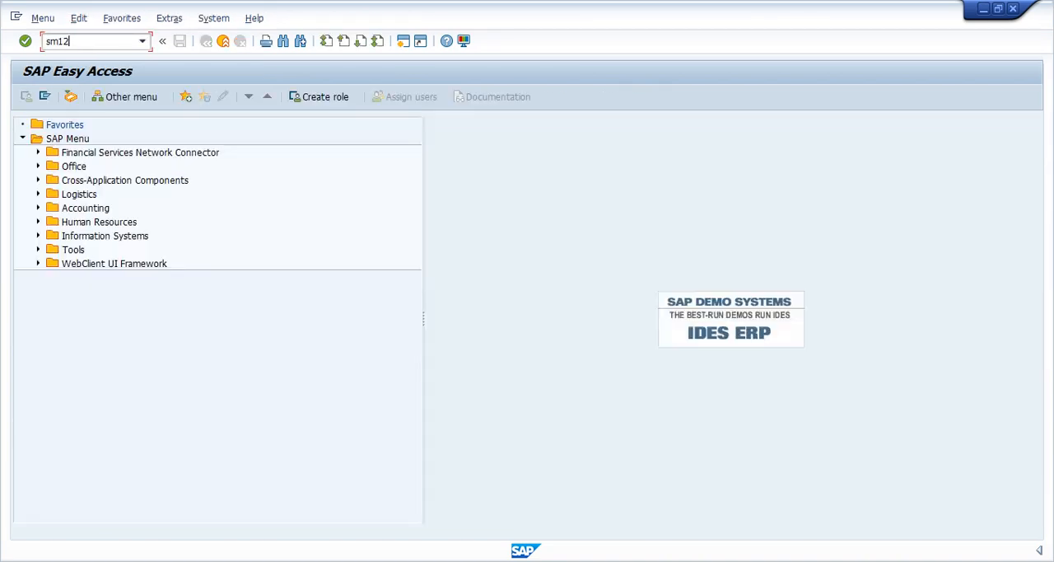
key(Return)
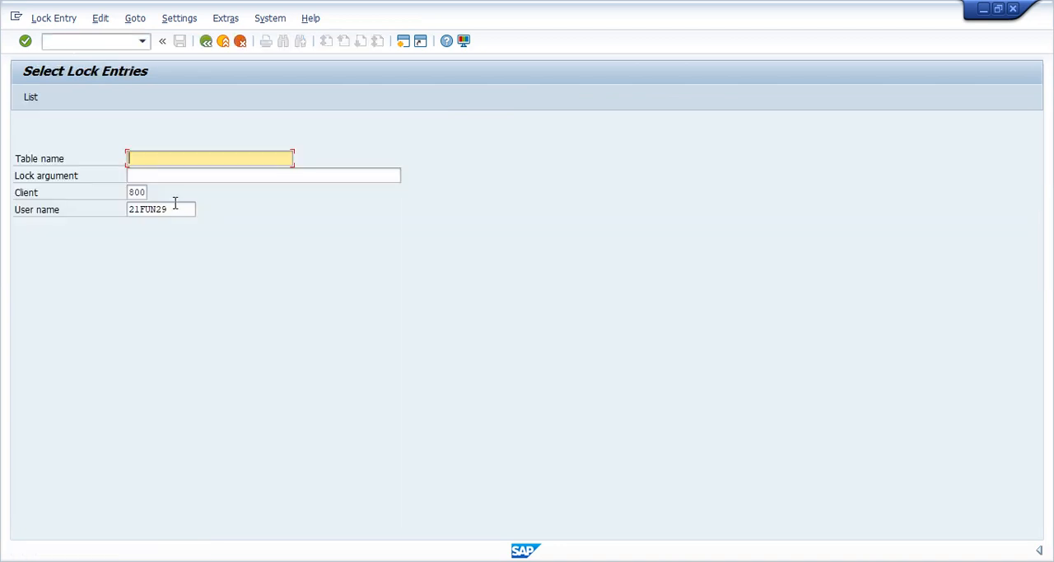
- Clear the user name filter and list the lock entries of all users in client 800
click(174, 206)
key(BackSpace)
key(BackSpace)
key(BackSpace)
key(BackSpace)
key(BackSpace)
key(BackSpace)
key(BackSpace)
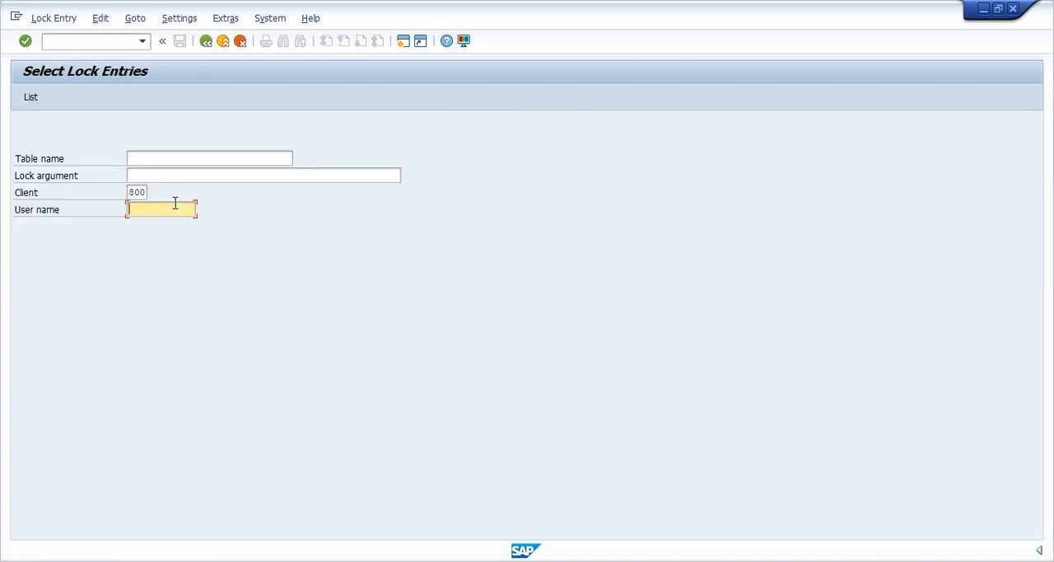
key(Return)
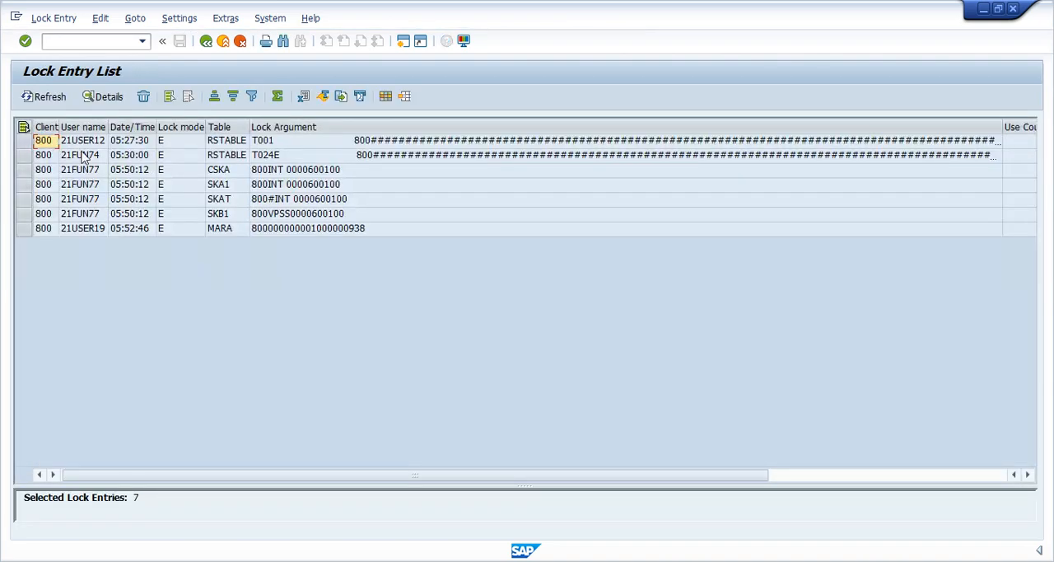
- Select every remaining lock entry in the list and delete them all, confirming the deletion
click(24, 127)
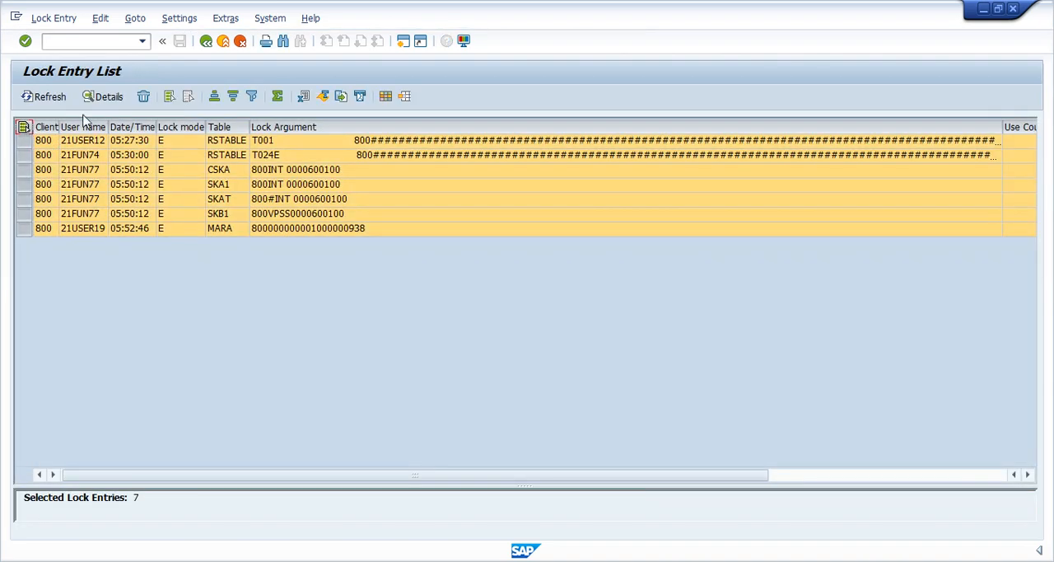
click(146, 98)
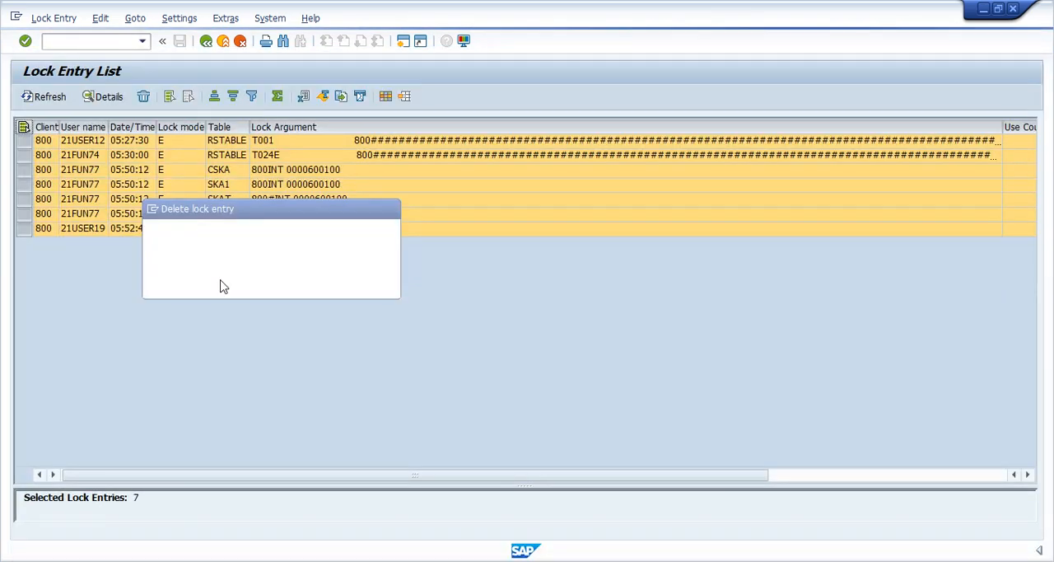
click(208, 284)
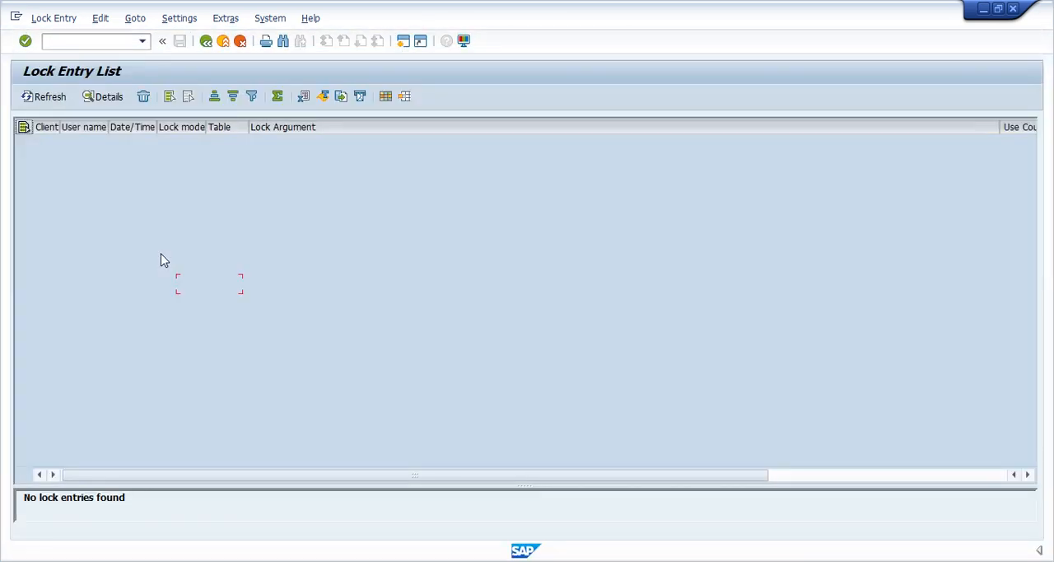
- Return to SAP Easy Access, run transaction SPRO and display the SAP Reference IMG
click(77, 41)
text(/n)
key(Return)
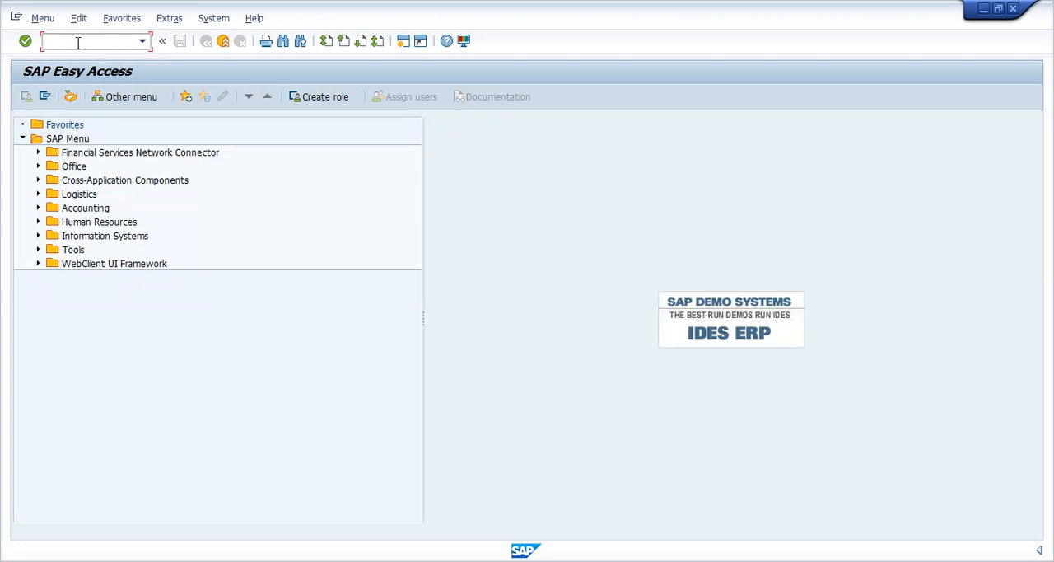
text(spro)
key(Return)
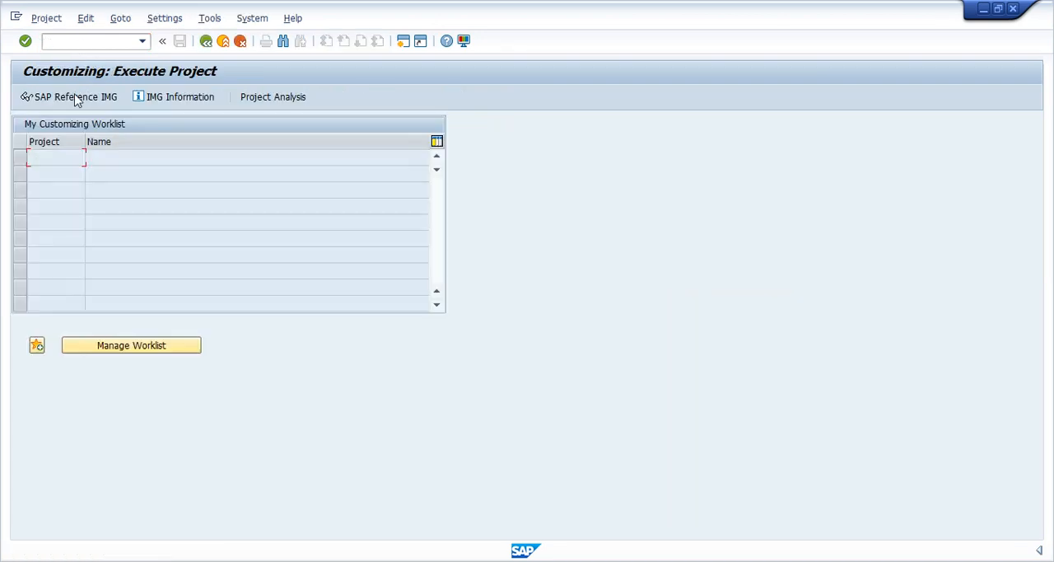
click(74, 98)
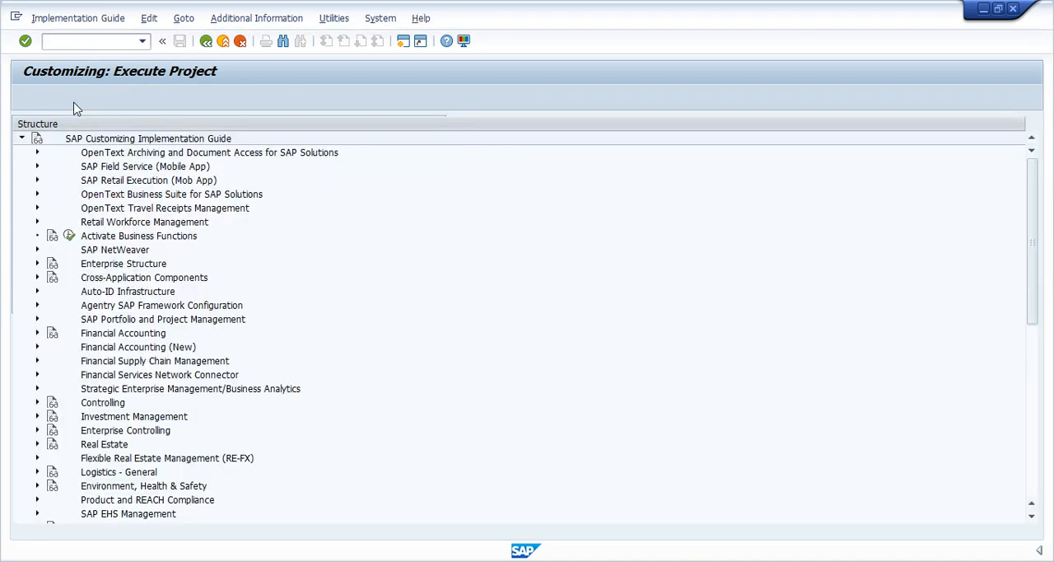
- Expand Financial Accounting (New), General Ledger Accounting (New) and Master Data in the IMG structure
click(36, 347)
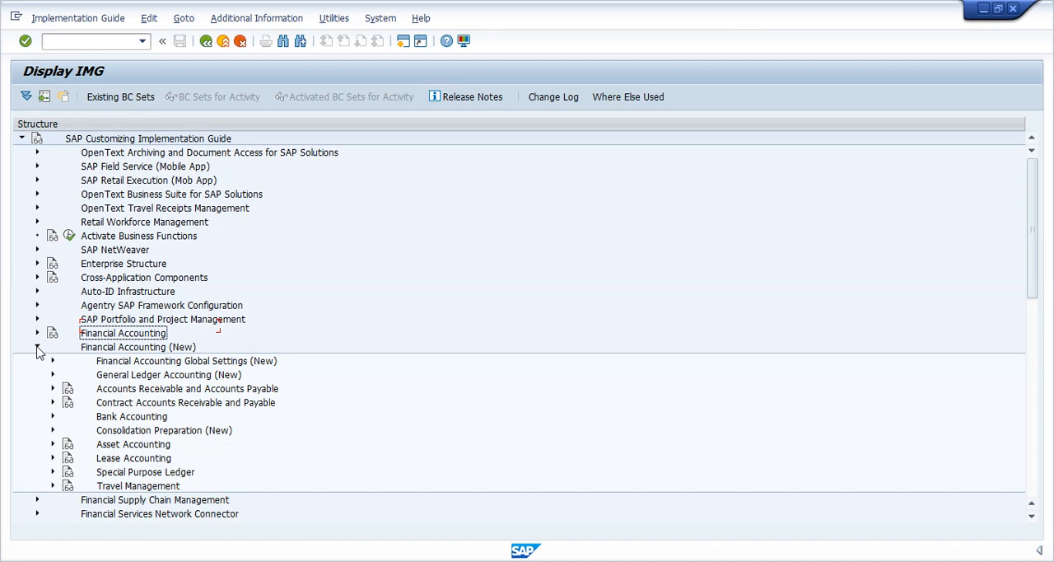
key(Right)
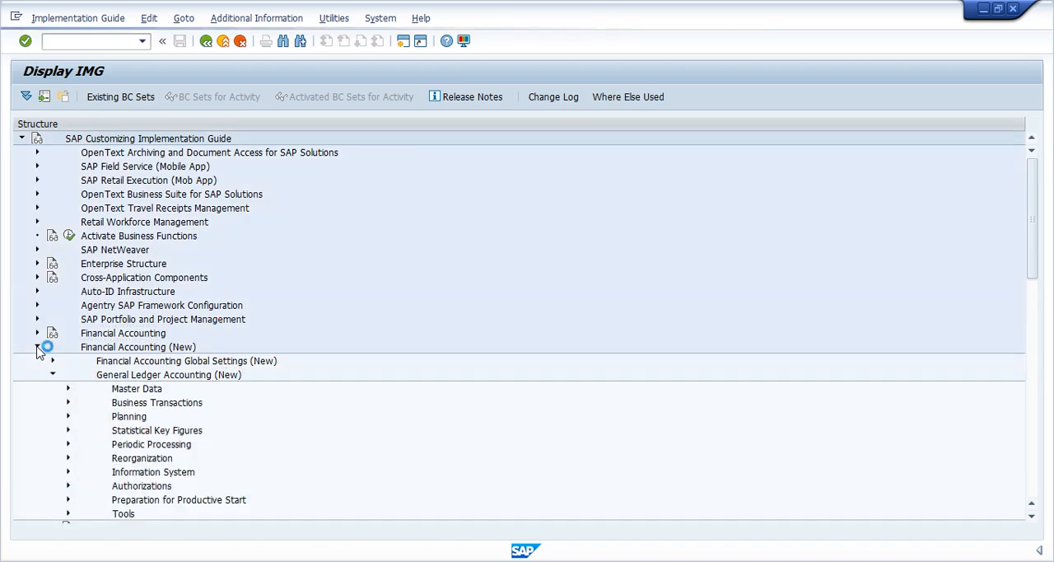
key(Down)
key(Right)
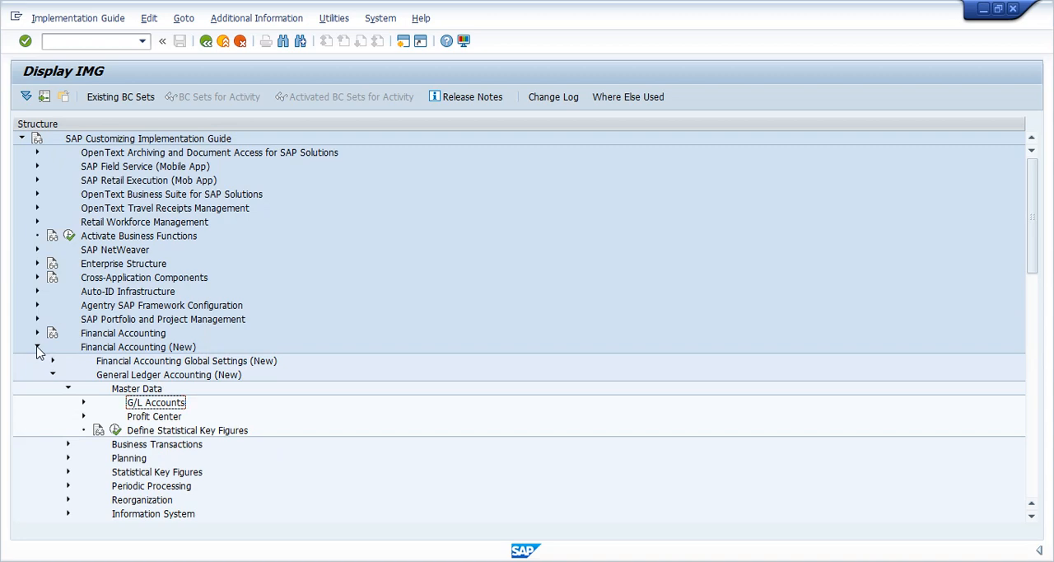
- Expand G/L Accounts and its Preparations node under Master Data
key(Right)
key(Down)
key(Right)
key(Down)
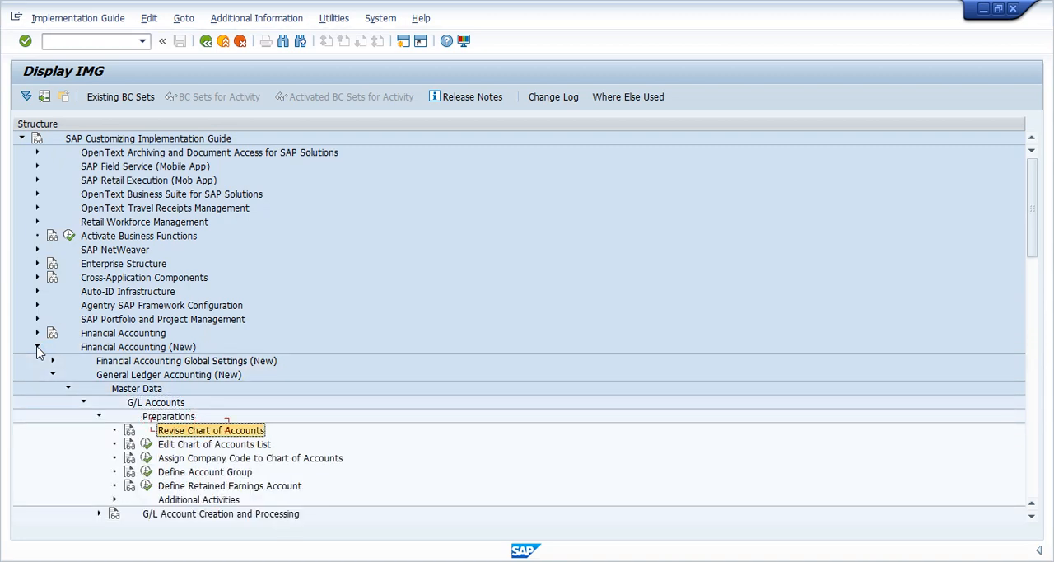
- Open the Assign Company Code to Chart of Accounts activity and check the PowerPoint slide before returning to the view
key(Down)
key(Down)
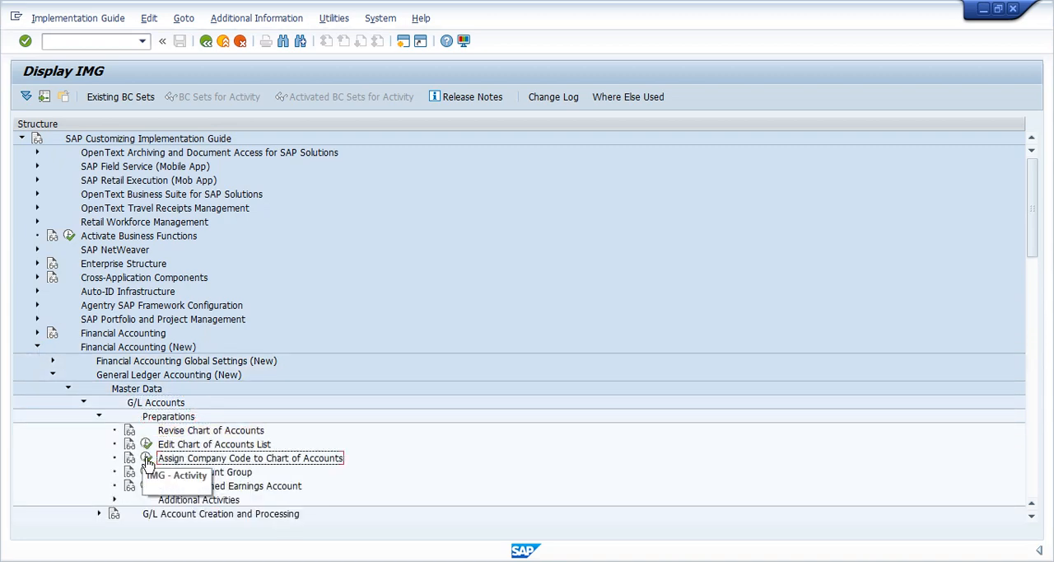
click(148, 460)
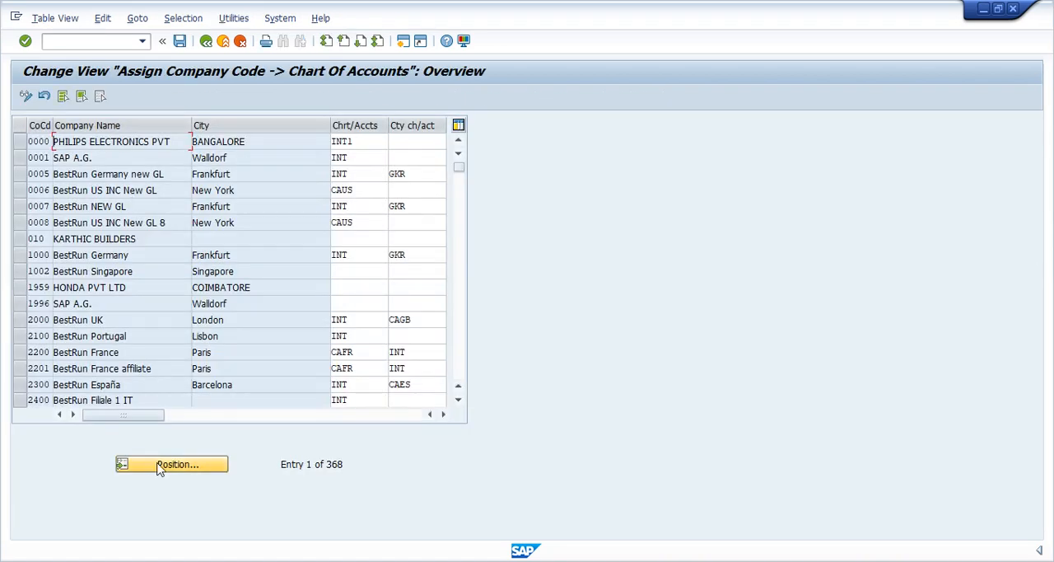
key(alt+Tab)
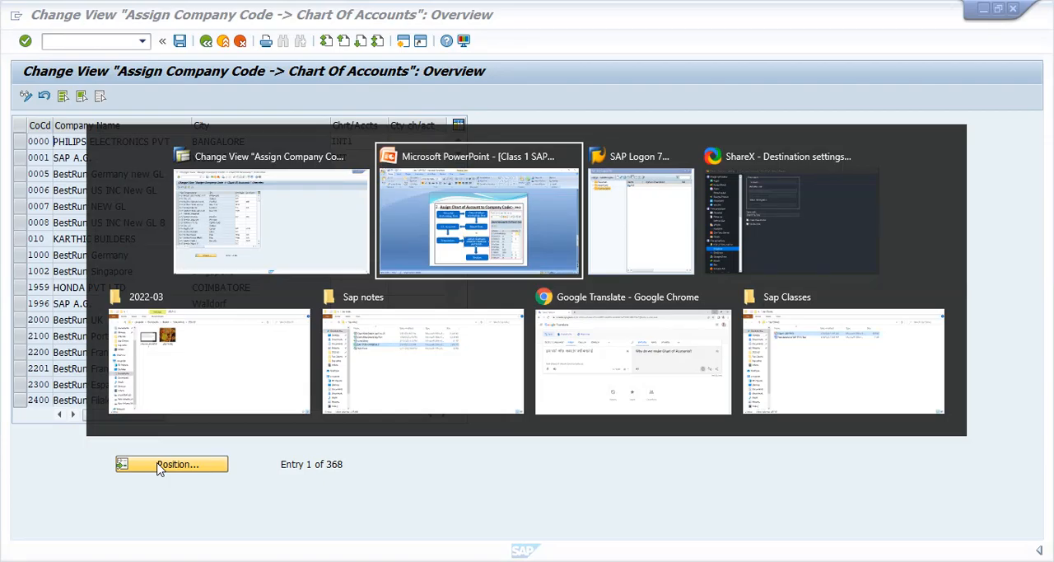
key(alt+Tab)
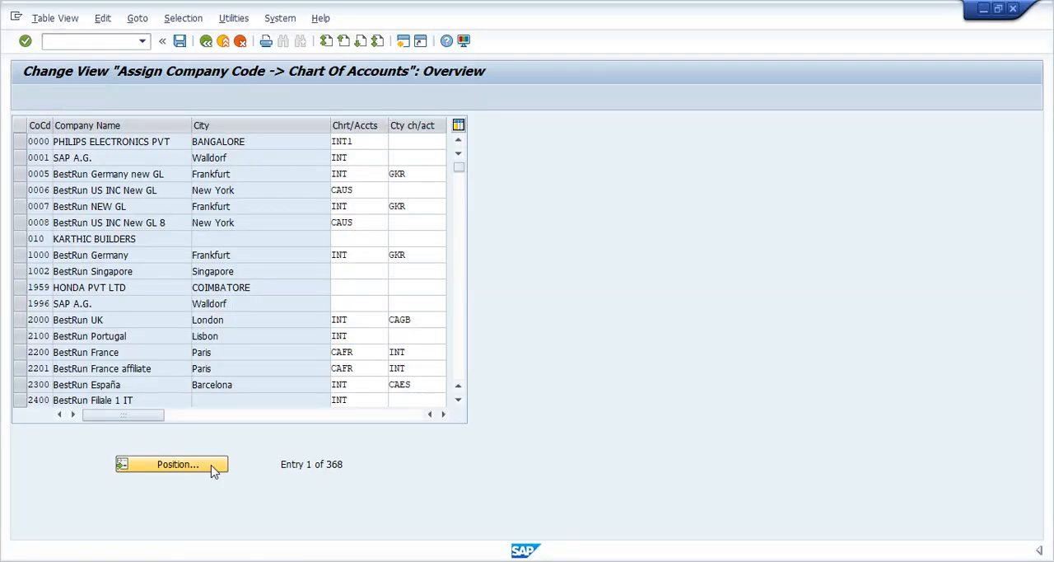
- Position the company code assignment list on company code RAHU
click(213, 464)
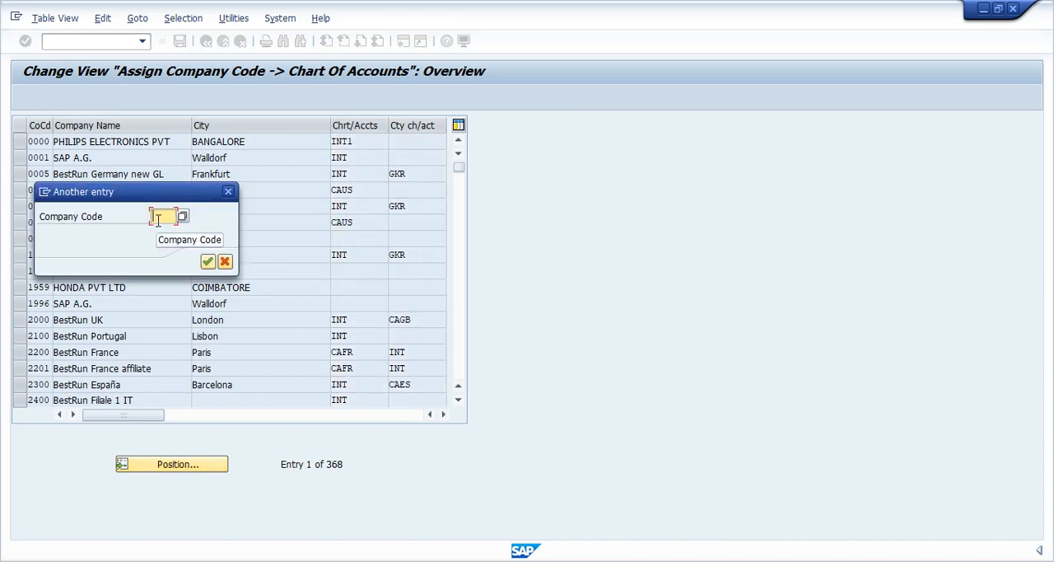
text(R)
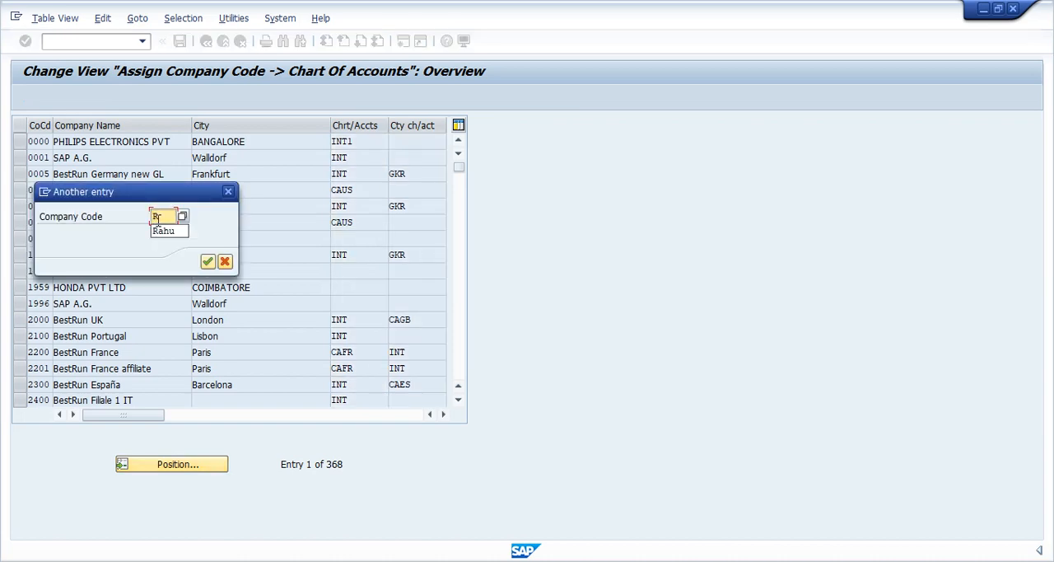
text(ahu)
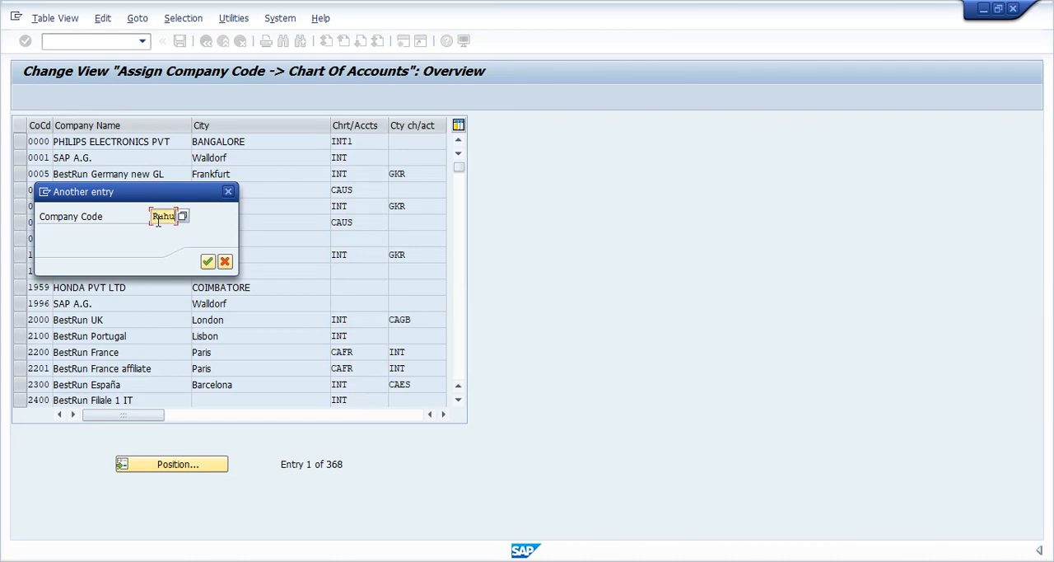
key(Return)
- Enter RAHU as both chart of accounts and country chart of accounts for company code RAHU, and save under customizing request EH7K900303
click(355, 140)
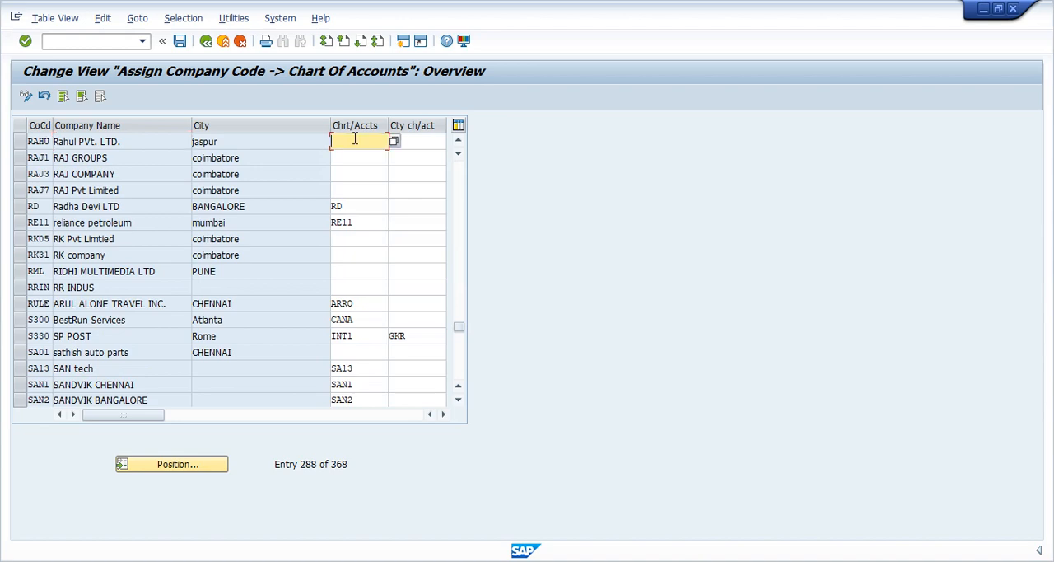
text(RAHU)
click(419, 143)
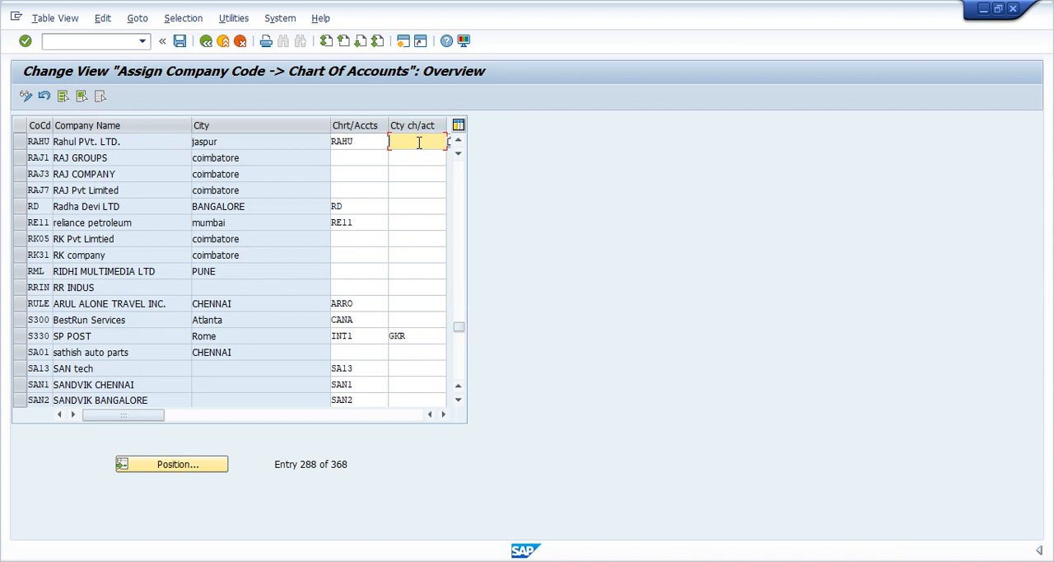
text(RAHu)
key(BackSpace)
text(U)
click(180, 41)
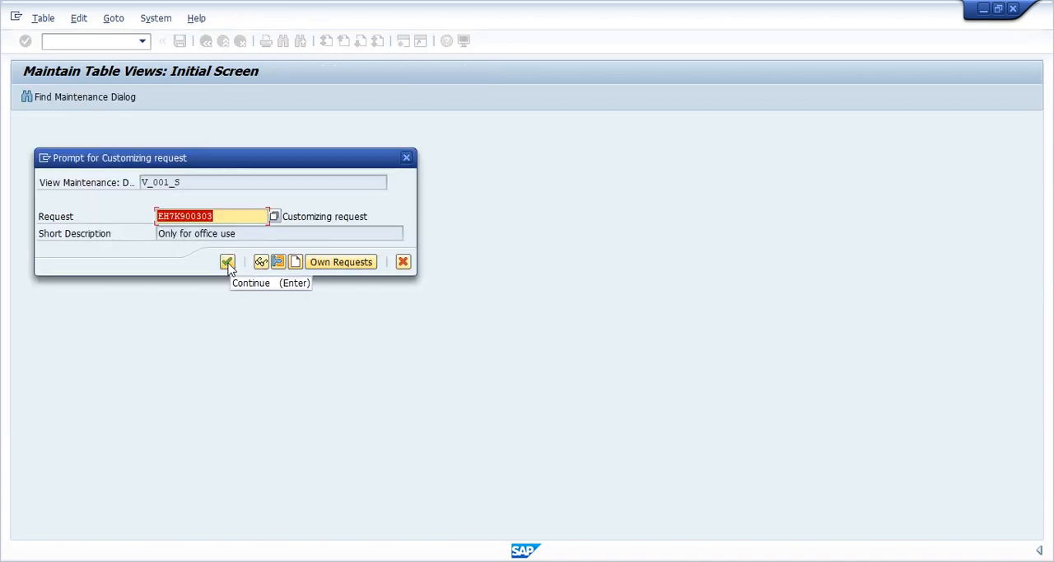
click(228, 264)
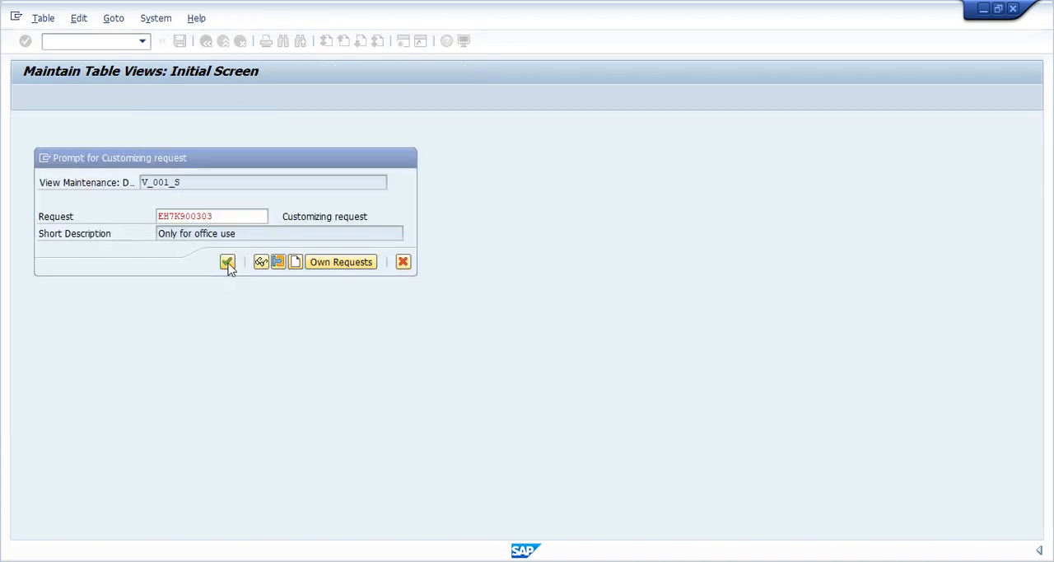